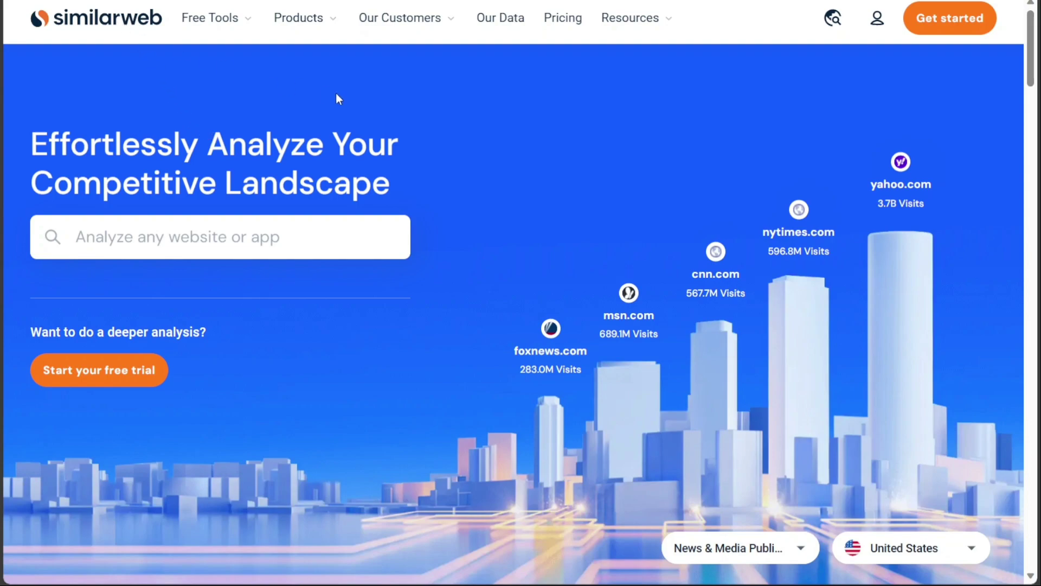
- Show top eCommerce & Shopping sites for the United States, then scroll to the product cards
scroll(336, 98, down, 1)
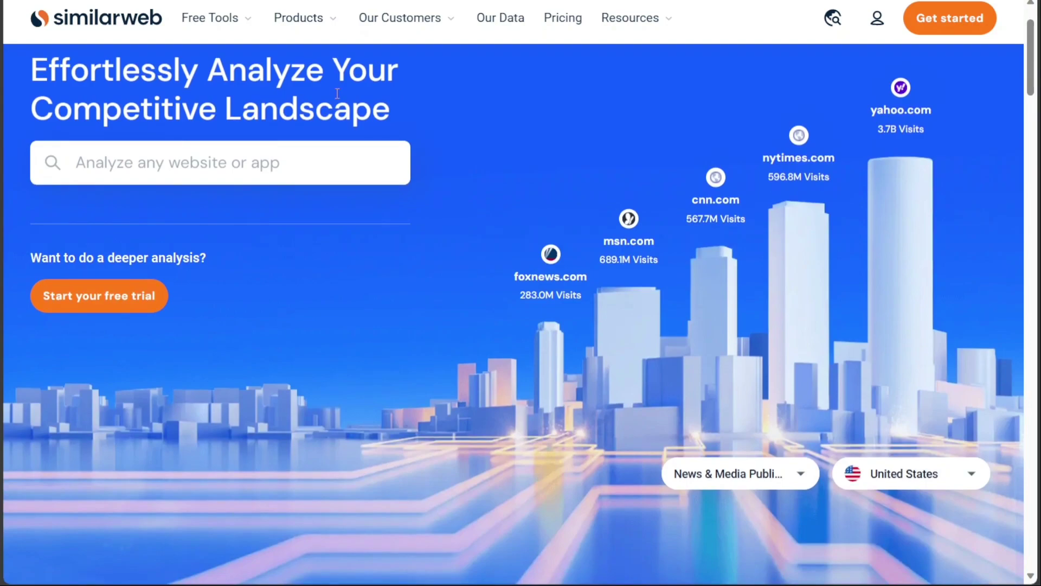
click(705, 474)
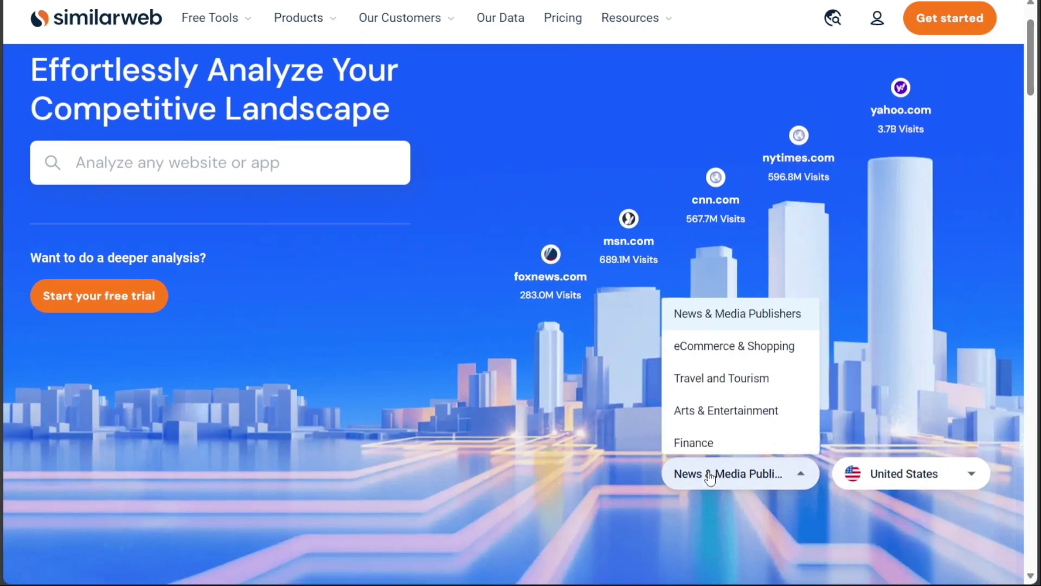
click(710, 347)
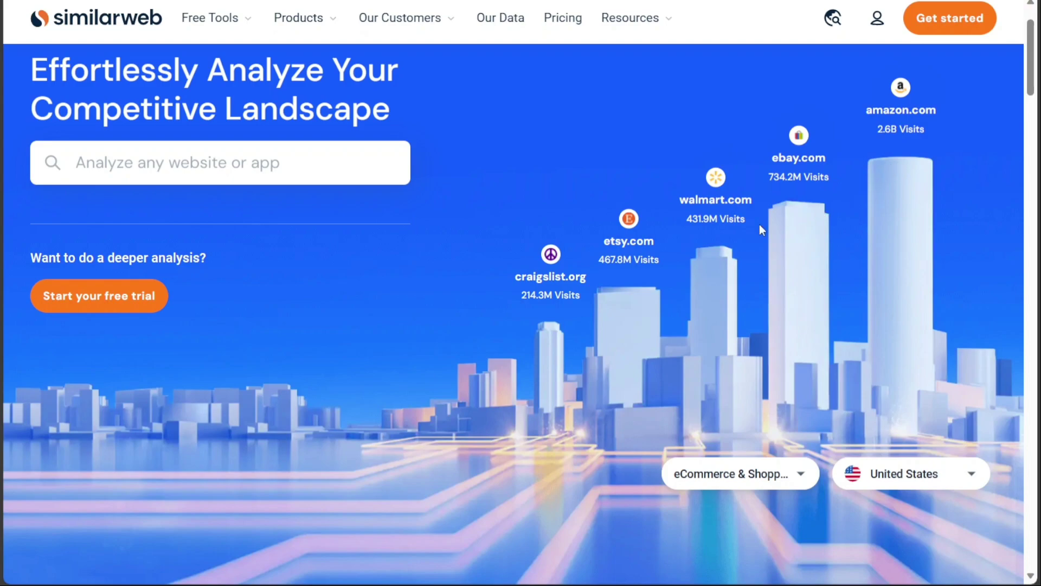
click(913, 486)
click(923, 531)
scroll(929, 265, down, 8)
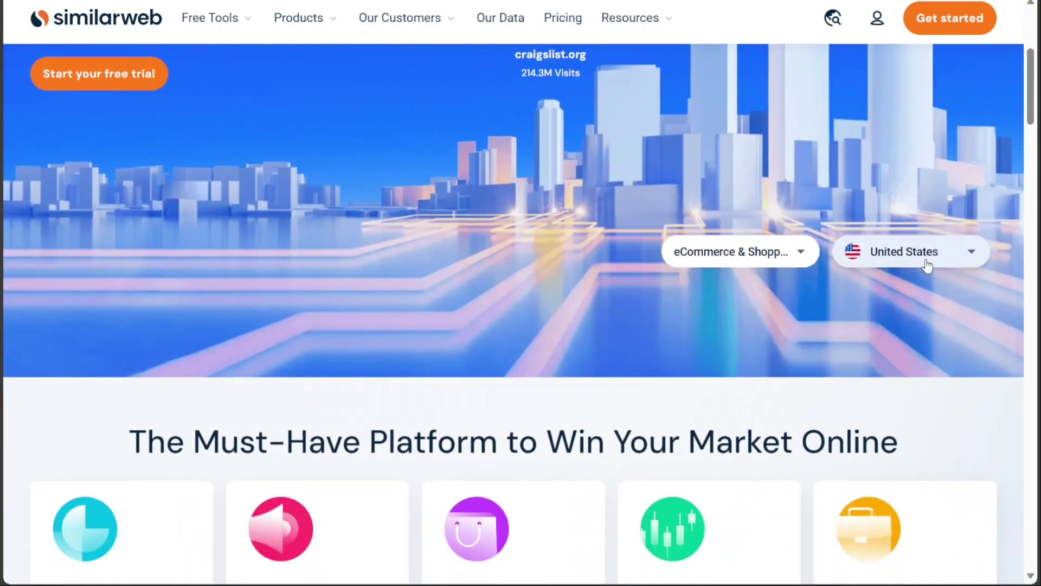
scroll(927, 266, down, 2)
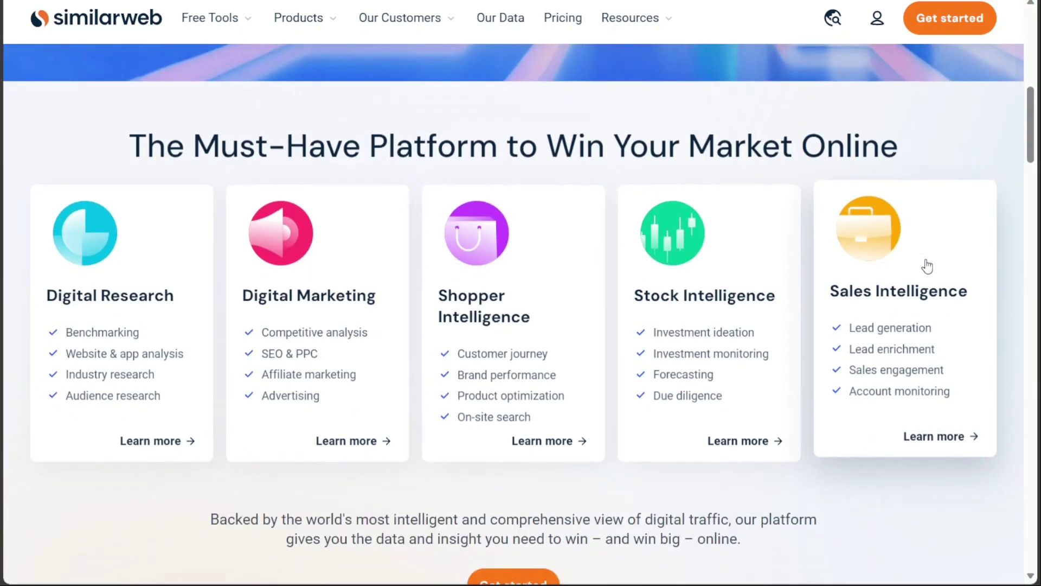
scroll(927, 266, down, 1)
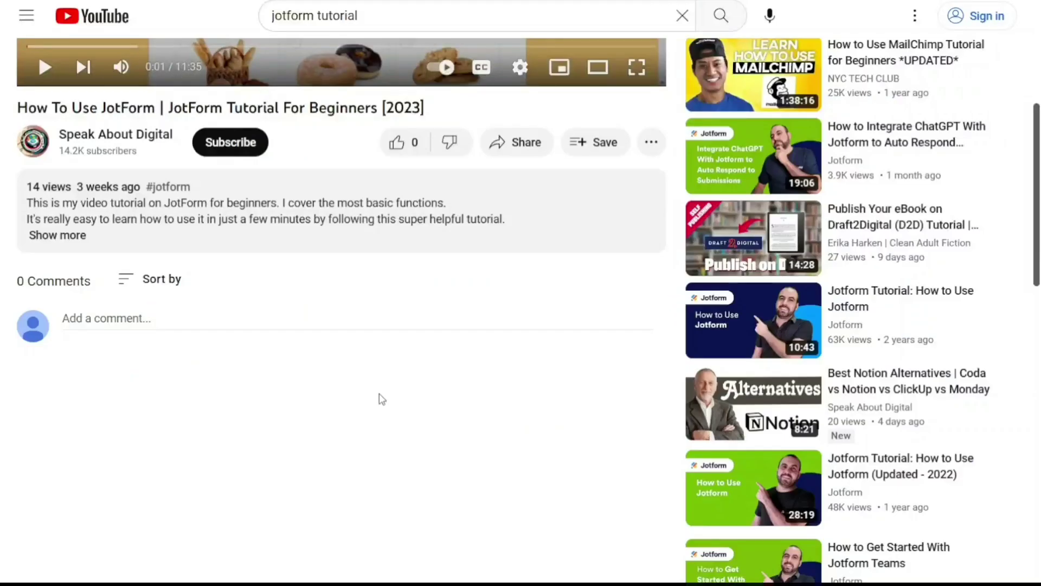
- Expand the full description under the JotForm Tutorial For Beginners video
click(67, 240)
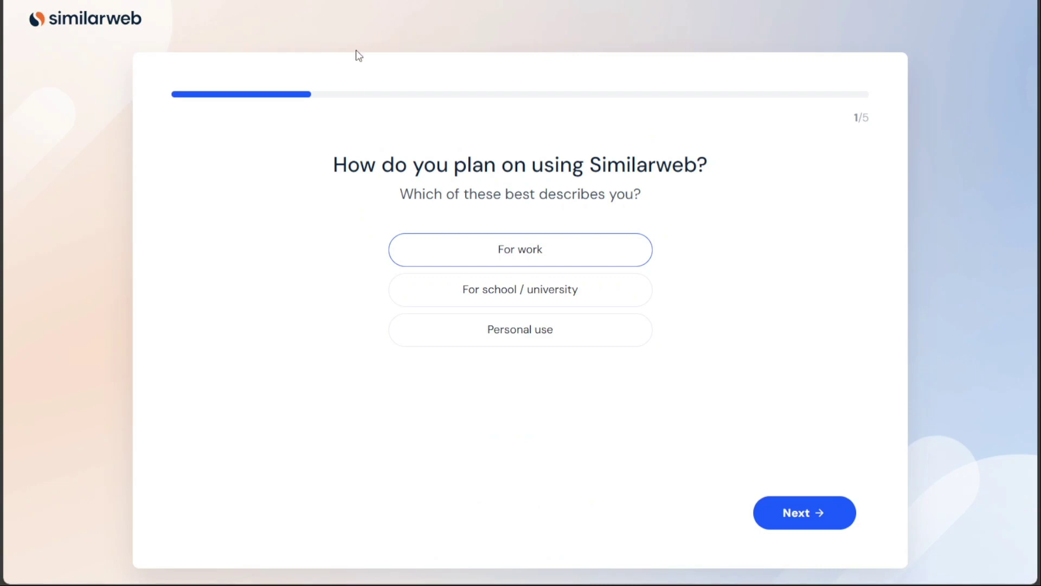
- Answer onboarding with C-suite seniority, job title and phone, then start the Competitive Intelligence trial
click(820, 513)
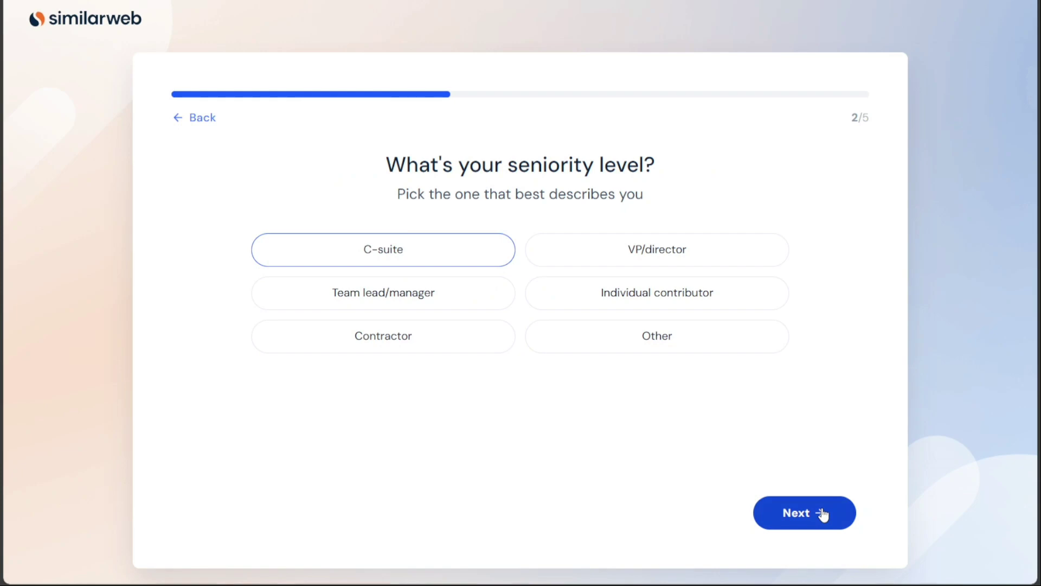
click(823, 514)
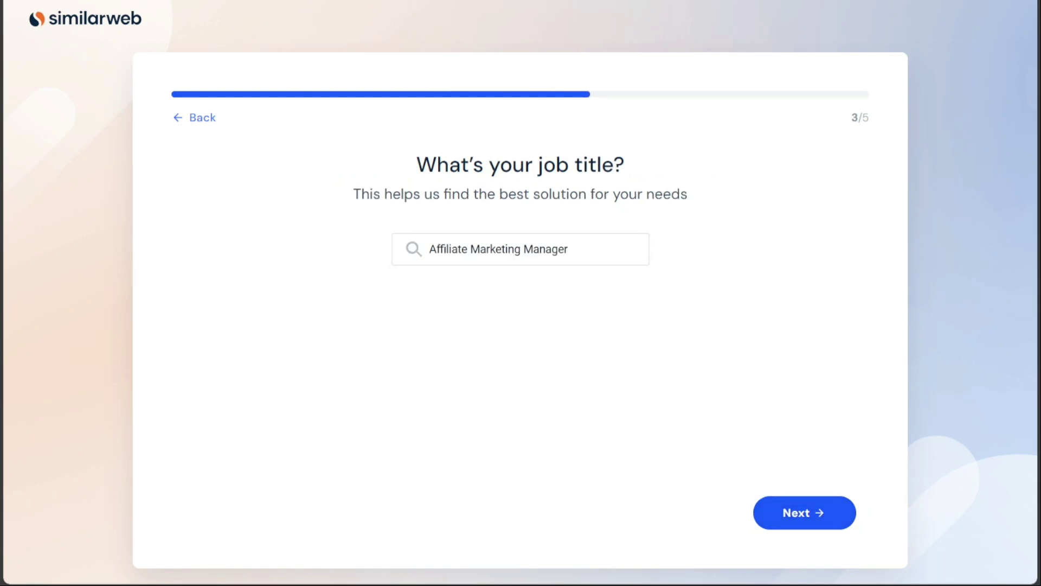
key(Return)
click(516, 245)
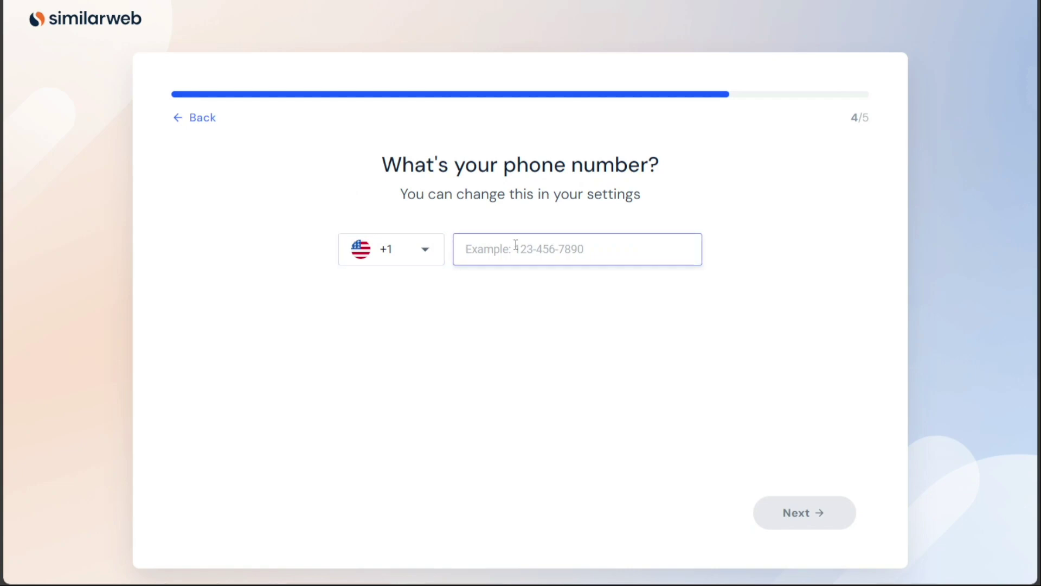
key(ctrl+v)
click(790, 513)
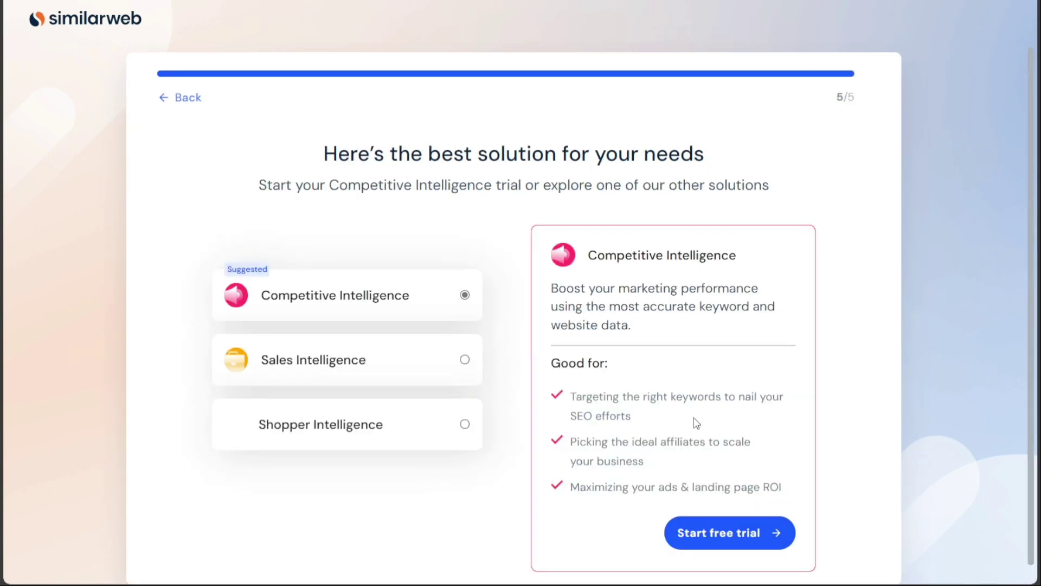
scroll(511, 321, down, 1)
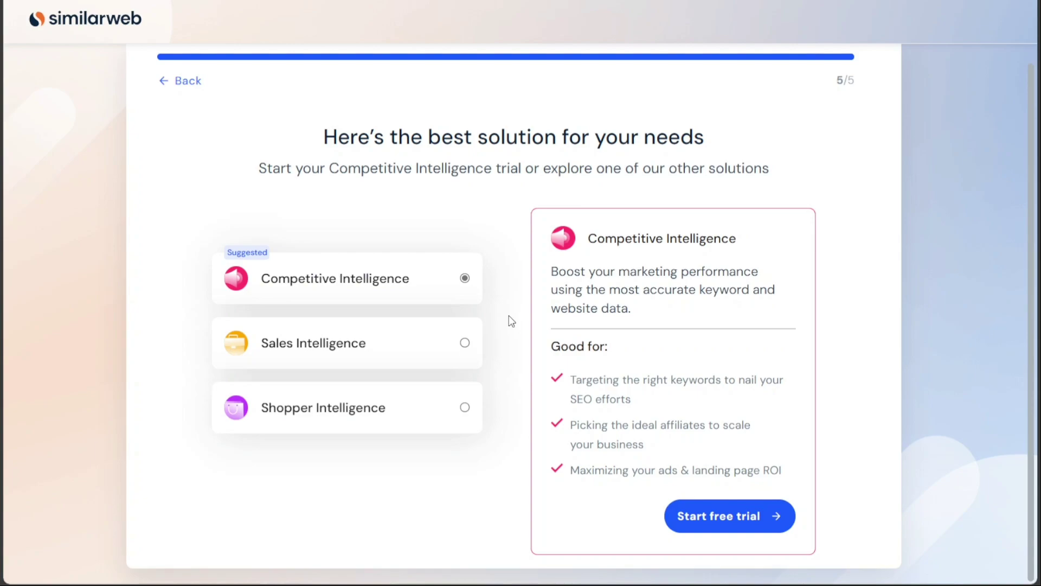
click(750, 525)
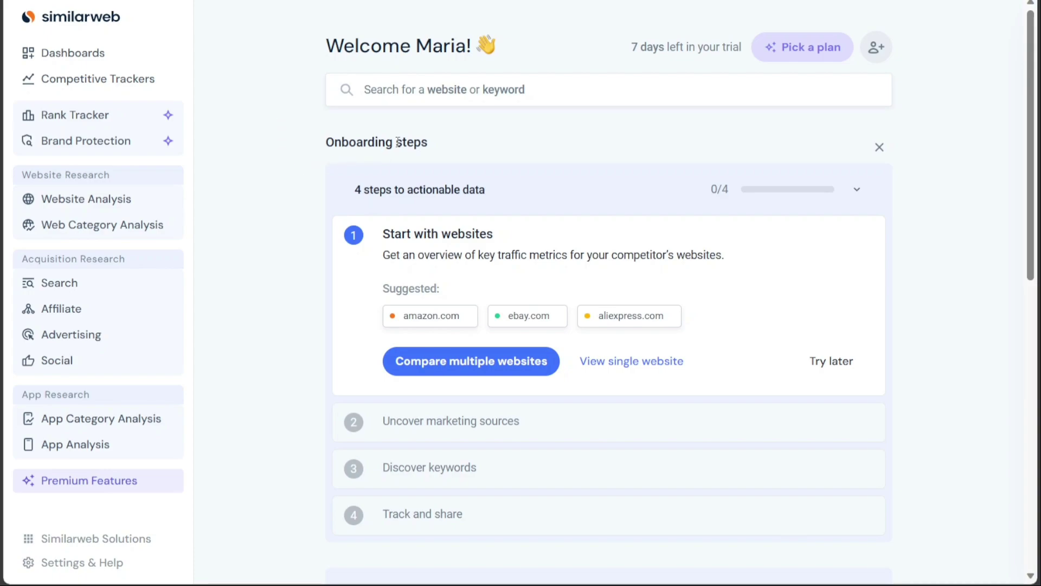
- Select the Welcome dashboard's heading text, then clear the selection
drag(324, 51, 478, 61)
click(288, 177)
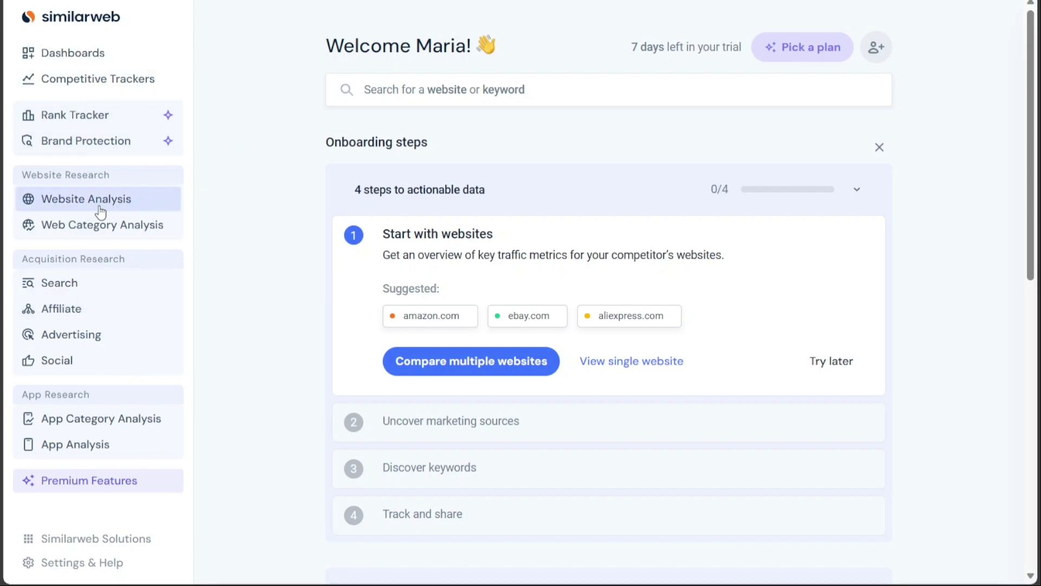
- Open Website Analysis and scroll through its list of report types
click(100, 211)
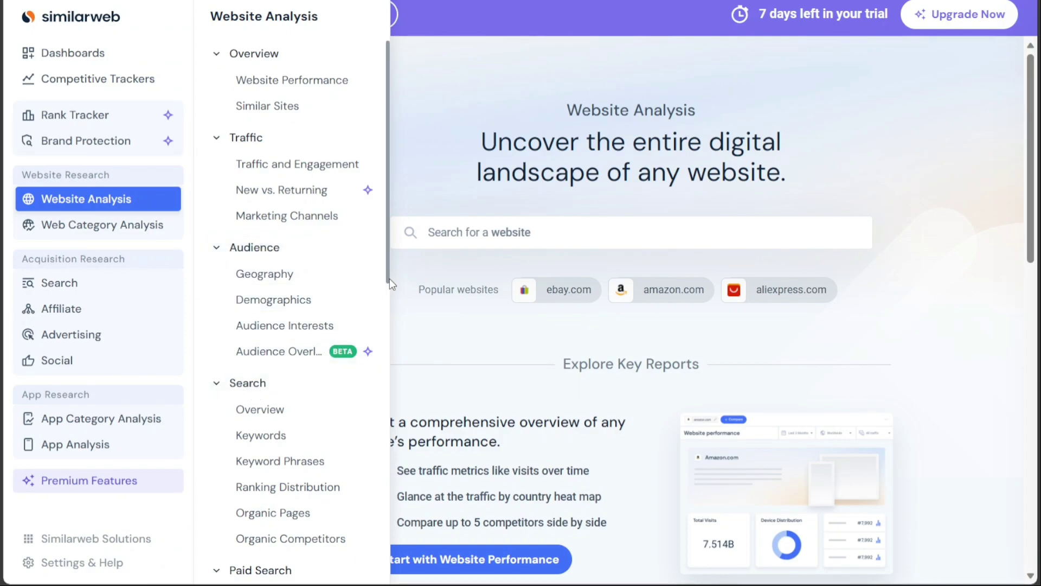
drag(390, 278, 386, 402)
scroll(371, 443, down, 3)
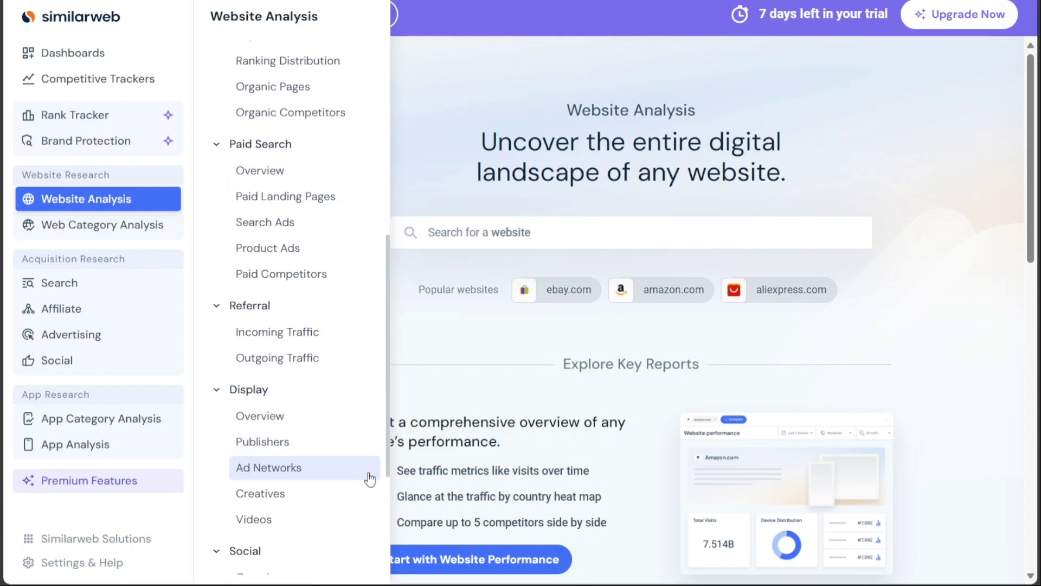
- Visit App Analysis's app search, then open Web Category Analysis and its 210-industry list
click(103, 450)
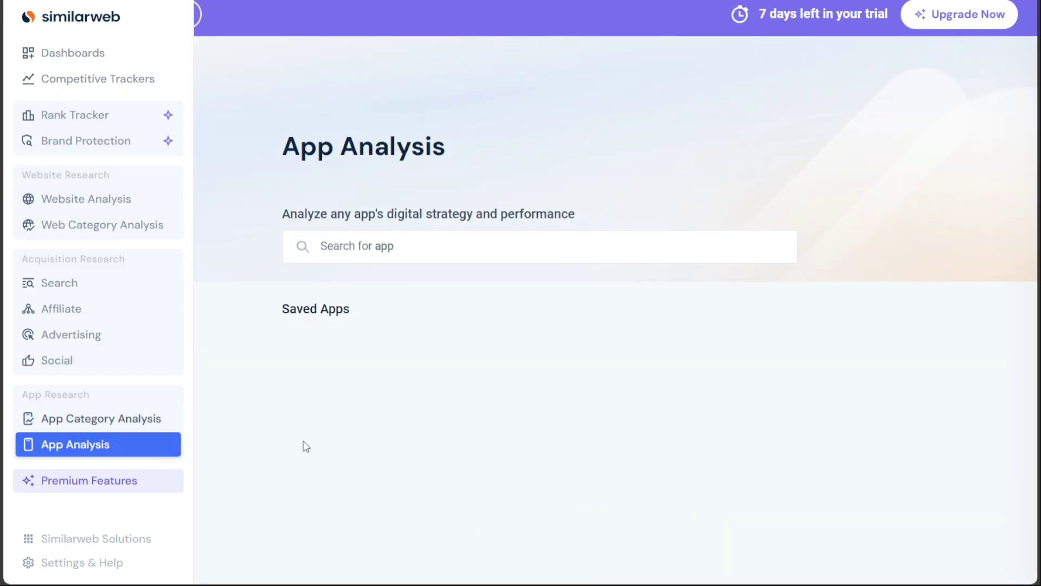
click(374, 250)
mouse_move(28, 333)
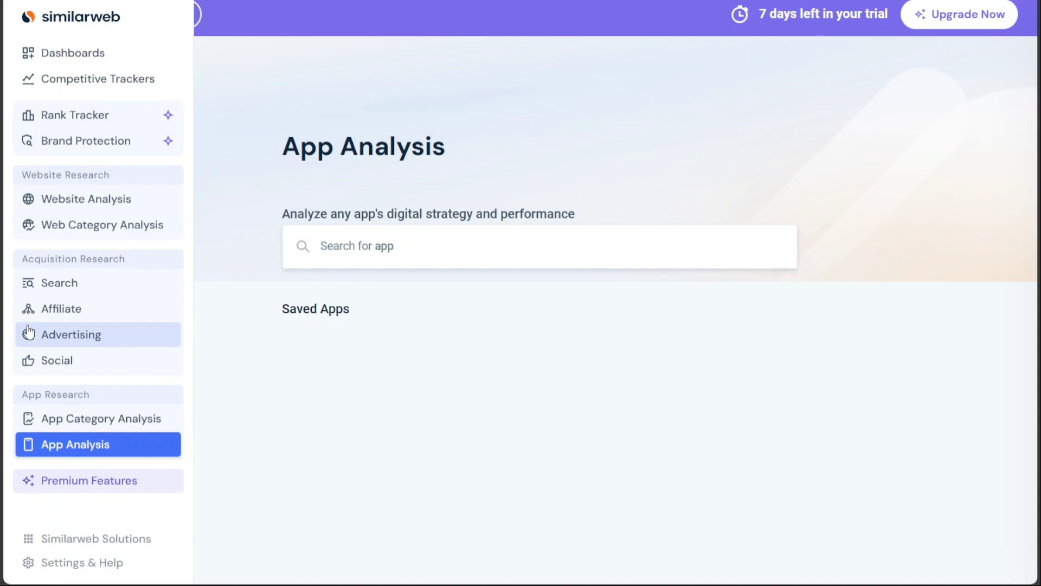
click(104, 225)
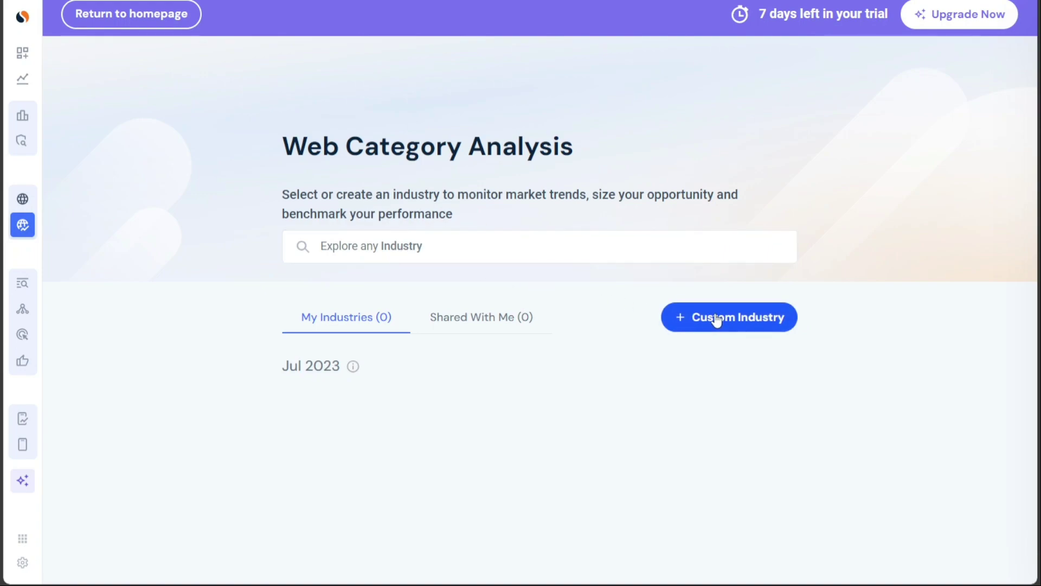
click(441, 243)
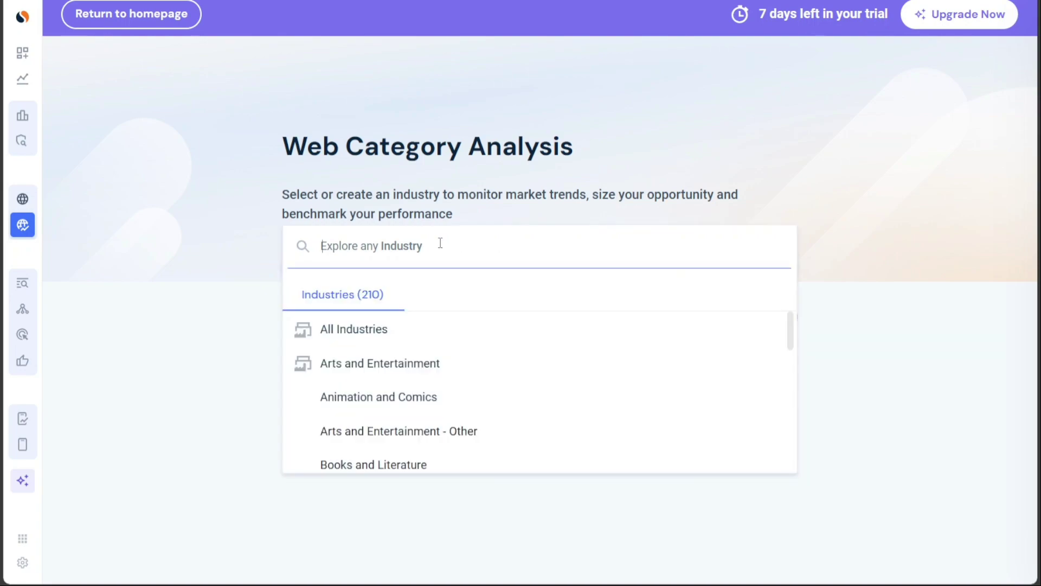
mouse_move(27, 255)
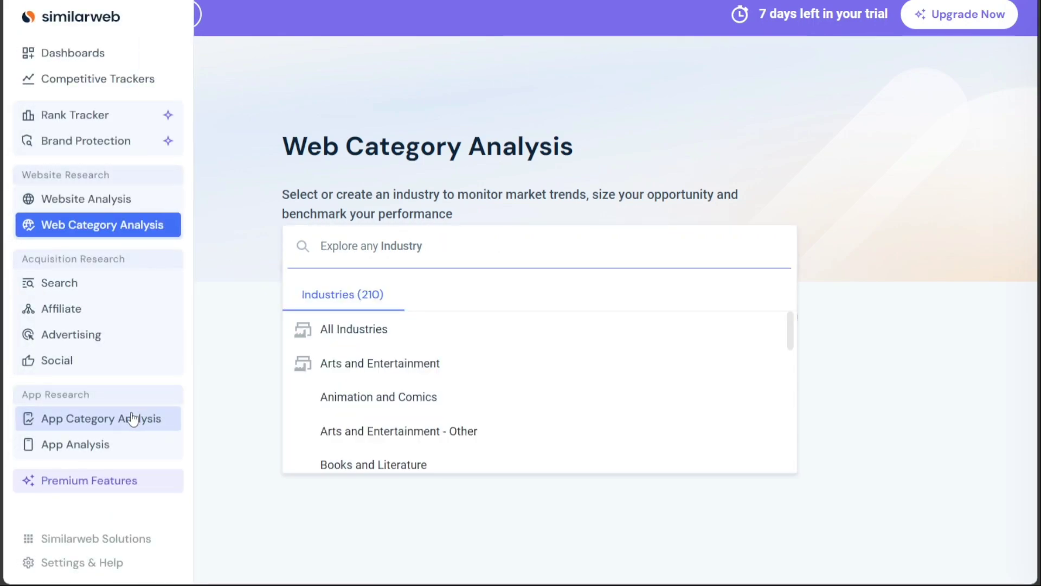
- Open the Top Apps page and look through its app market list
click(133, 418)
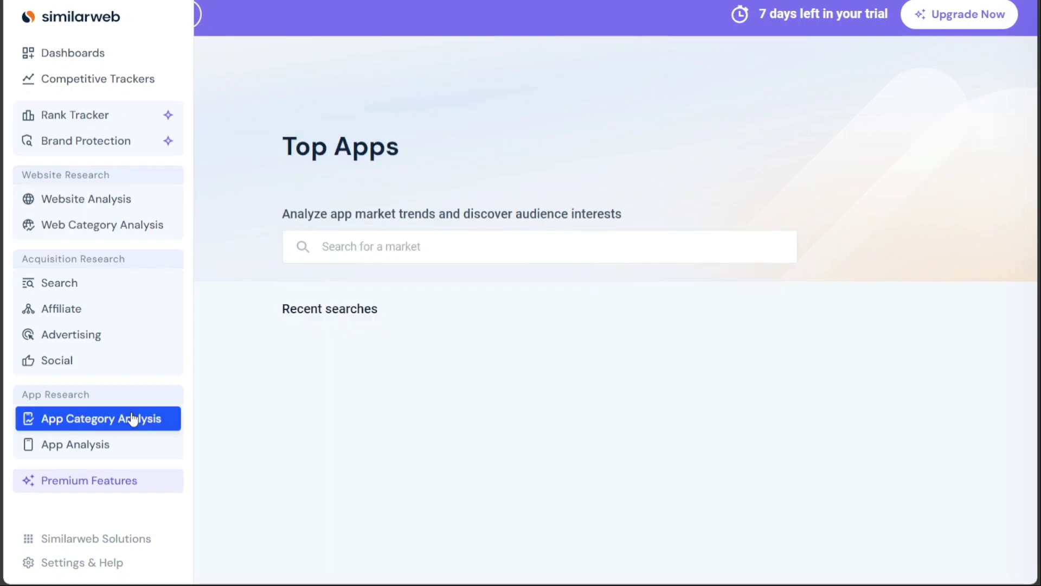
click(414, 249)
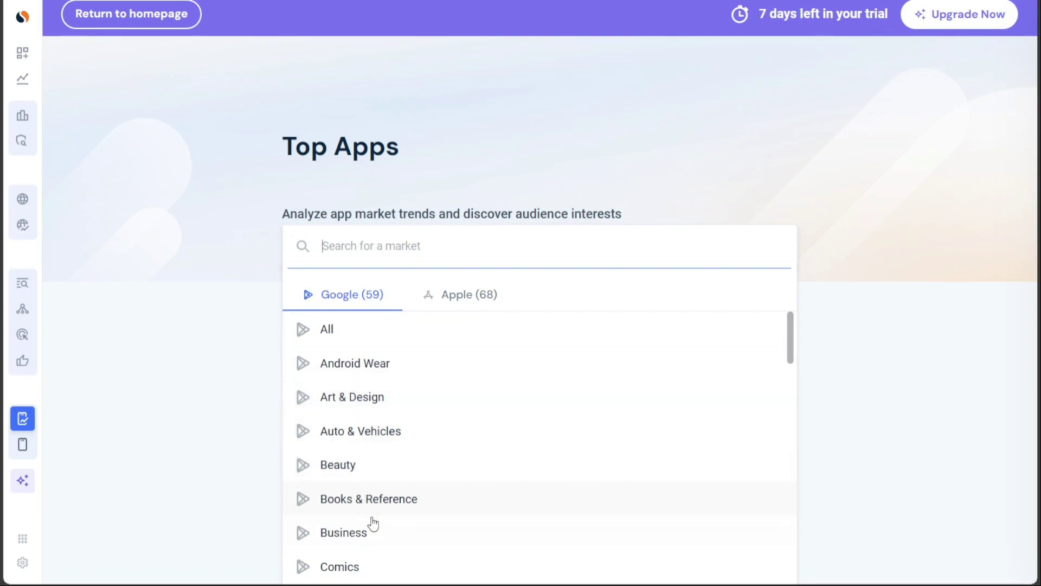
click(226, 345)
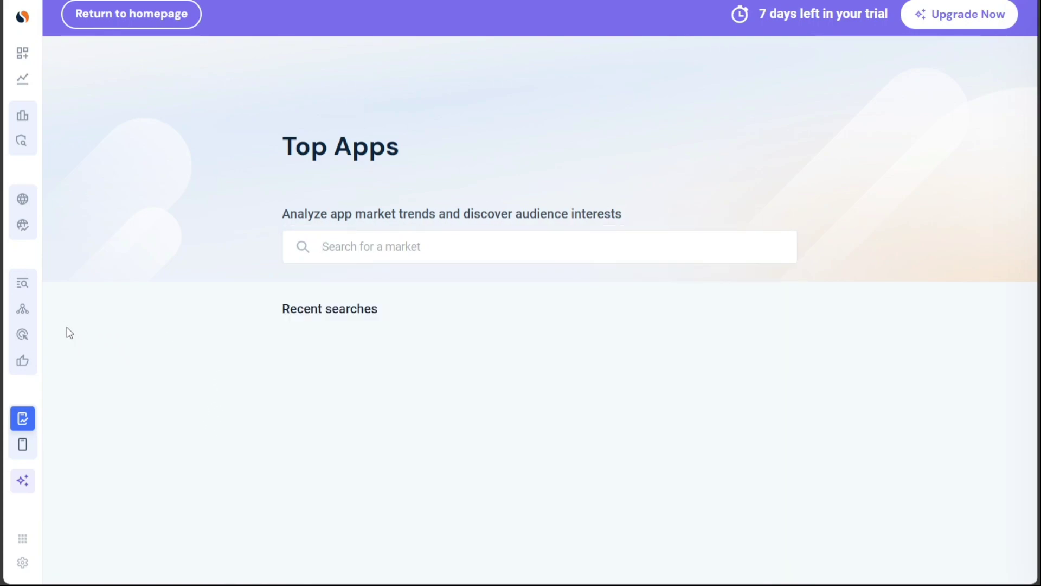
- Highlight the Acquisition Research section heading in the sidebar
mouse_move(35, 297)
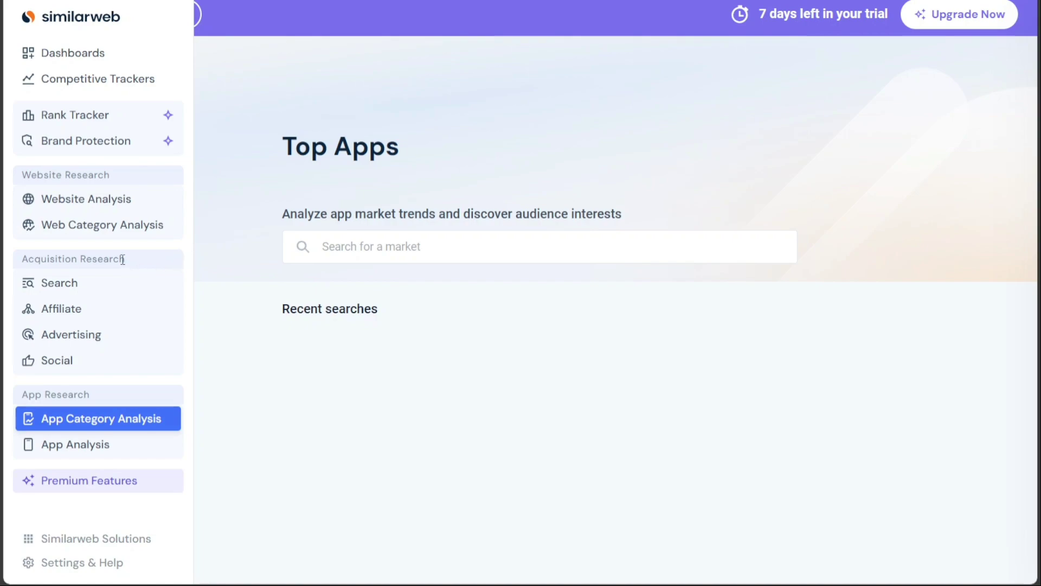
drag(126, 259, 22, 259)
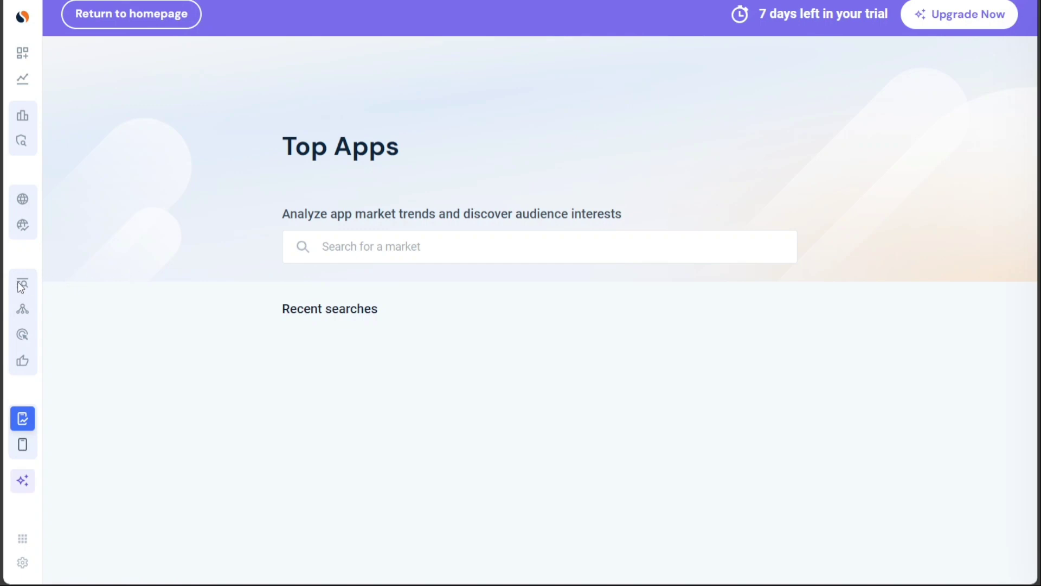
mouse_move(21, 262)
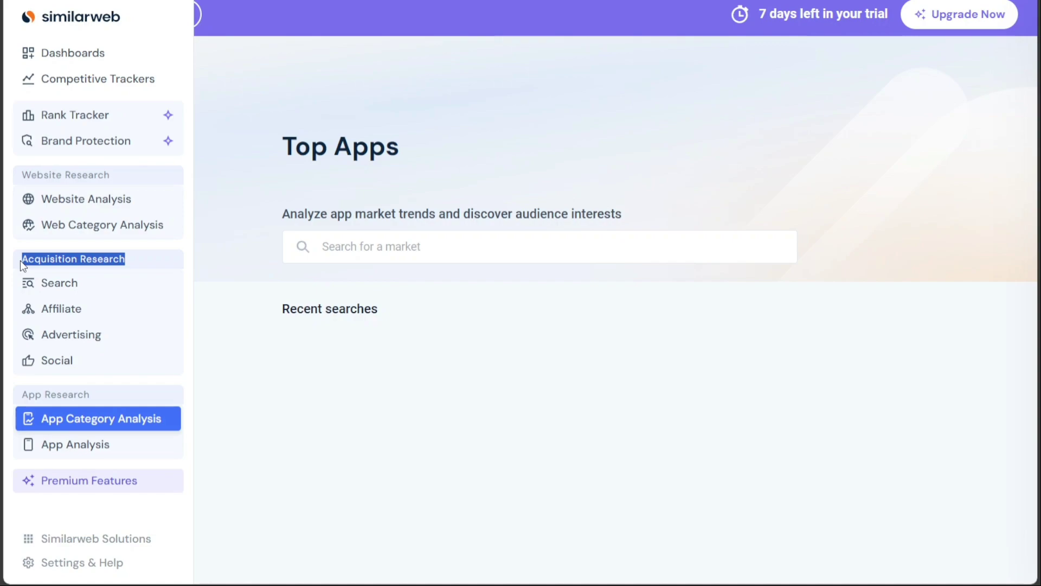
- Browse the Search keyword research tools, then open Affiliate's Find Affiliates page
click(50, 291)
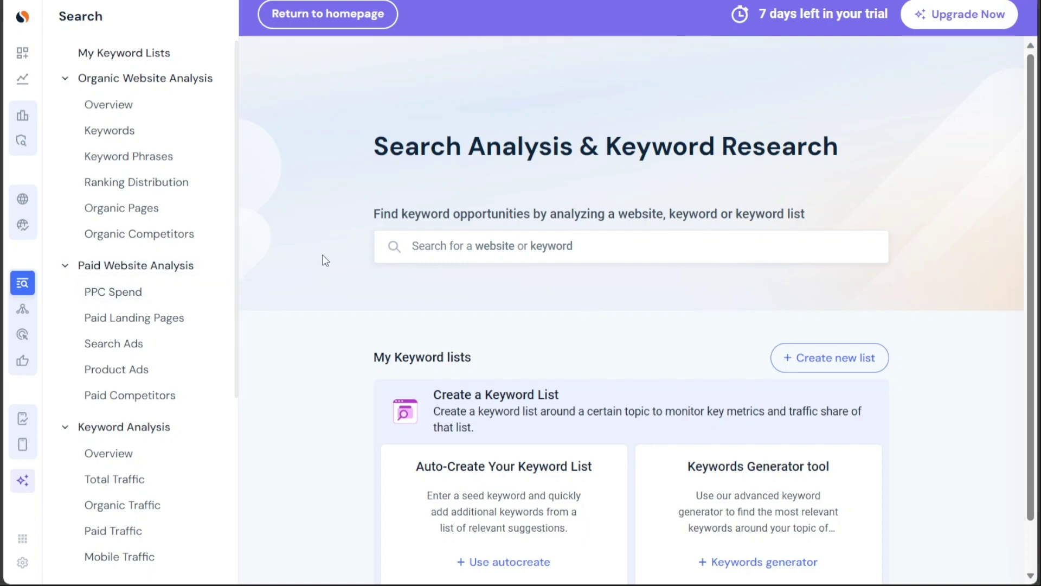
drag(236, 317, 226, 438)
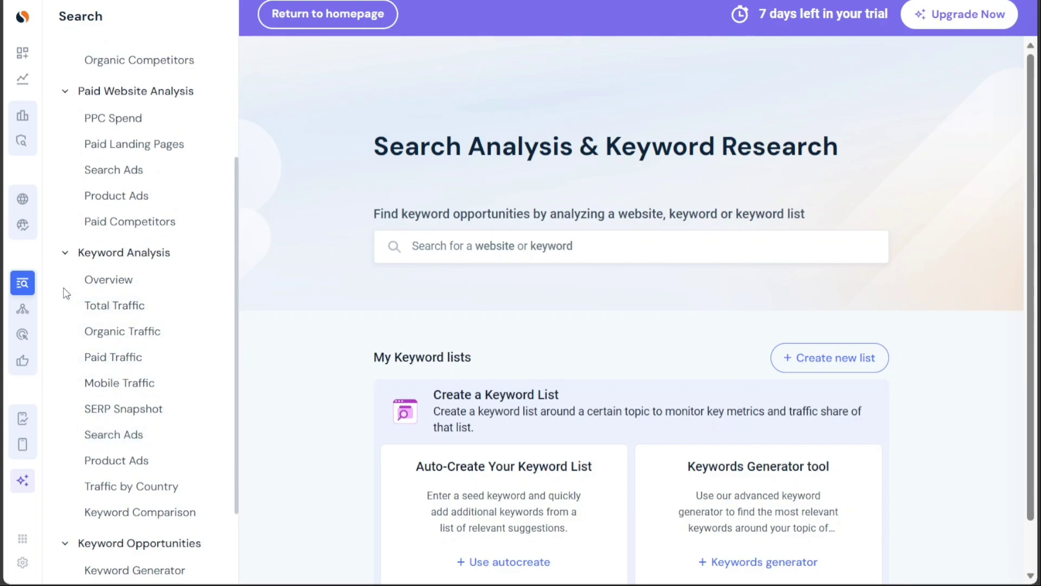
click(27, 308)
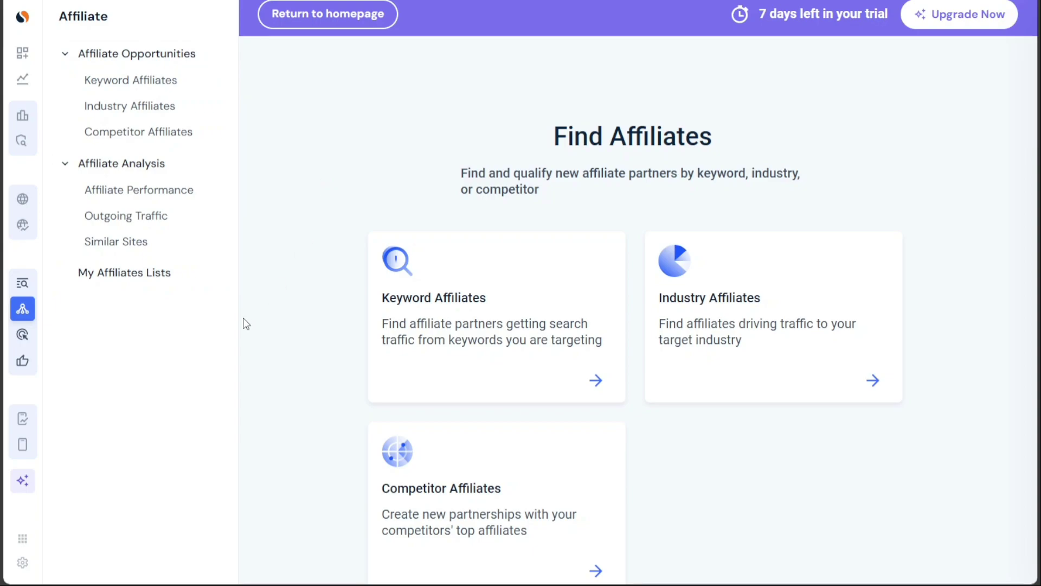
- Show the Ad Network opportunities report under Advertising, set to Worldwide
mouse_move(26, 306)
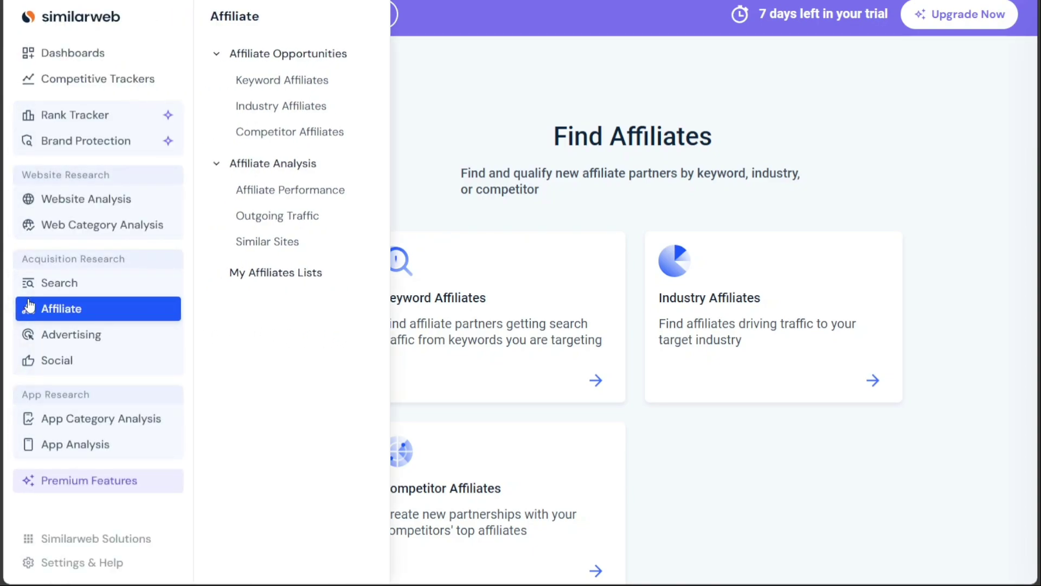
click(86, 335)
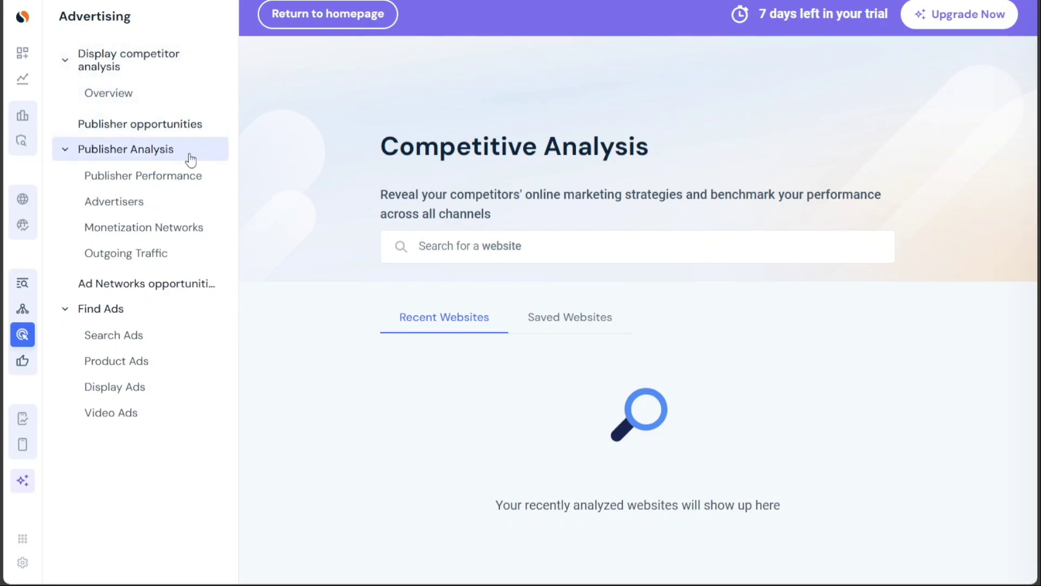
click(204, 292)
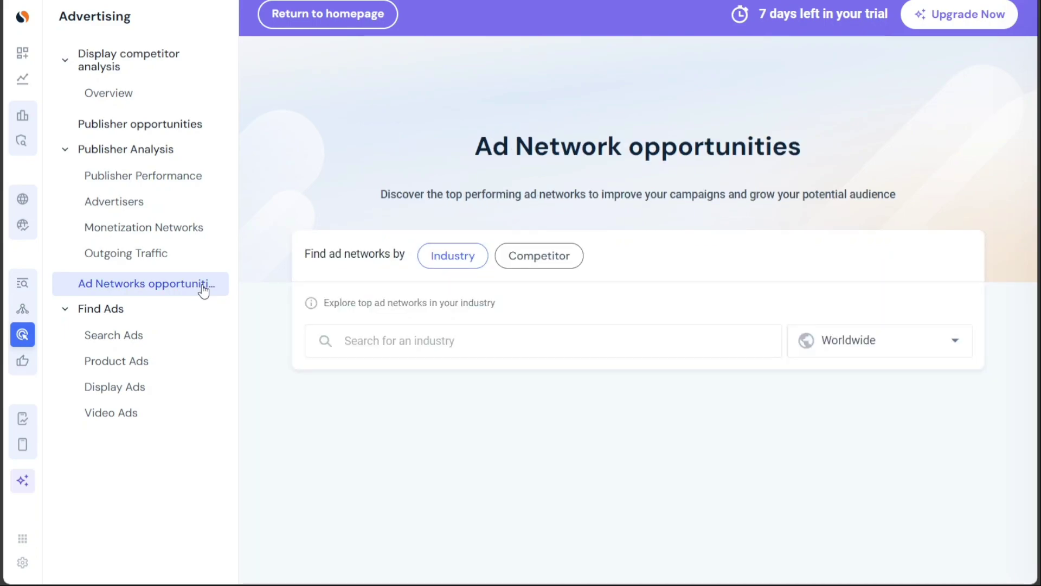
- Open Social's Competitive Analysis page and leave its website search empty
click(22, 363)
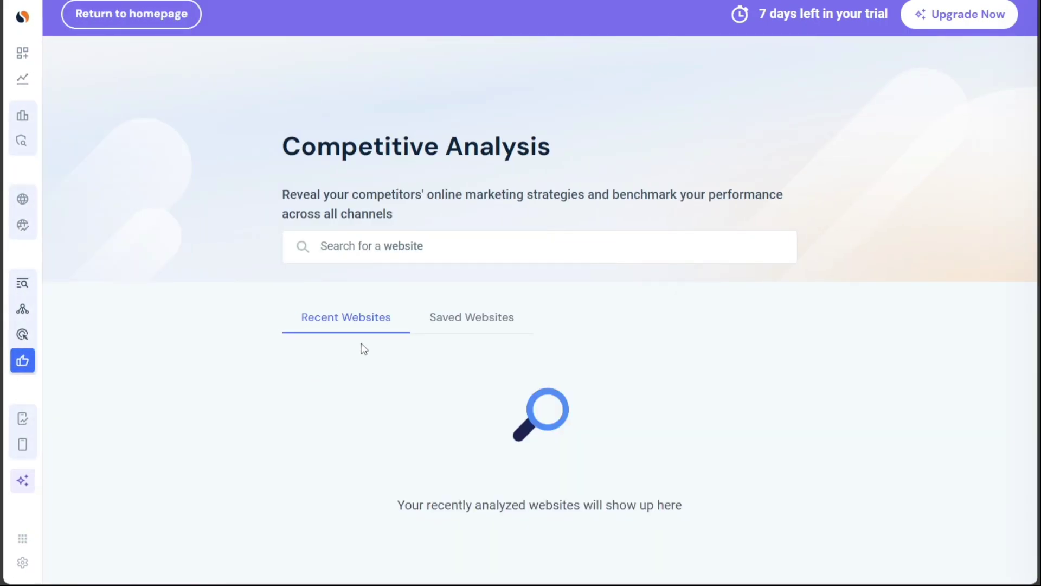
click(409, 244)
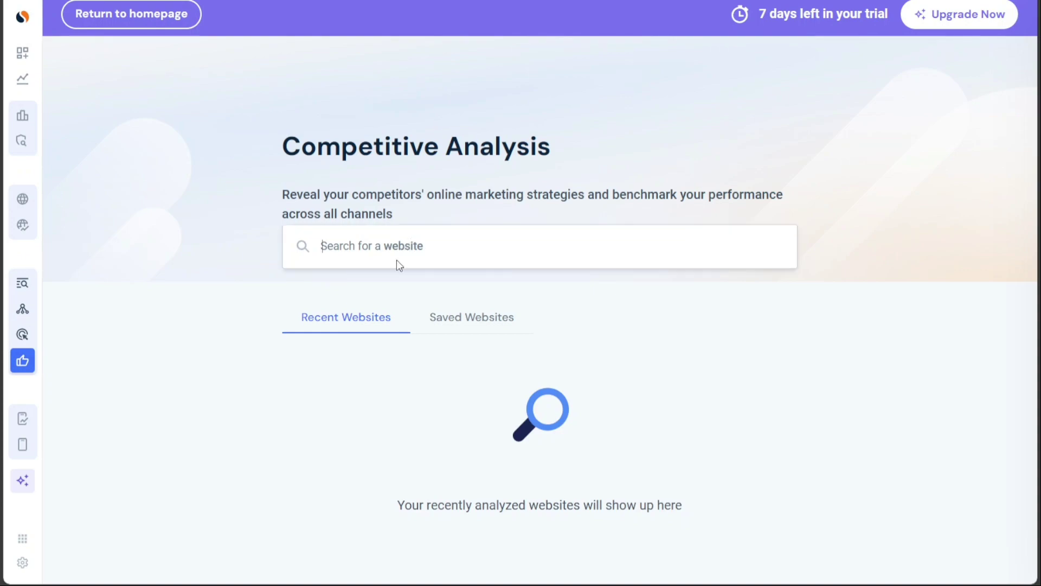
click(201, 301)
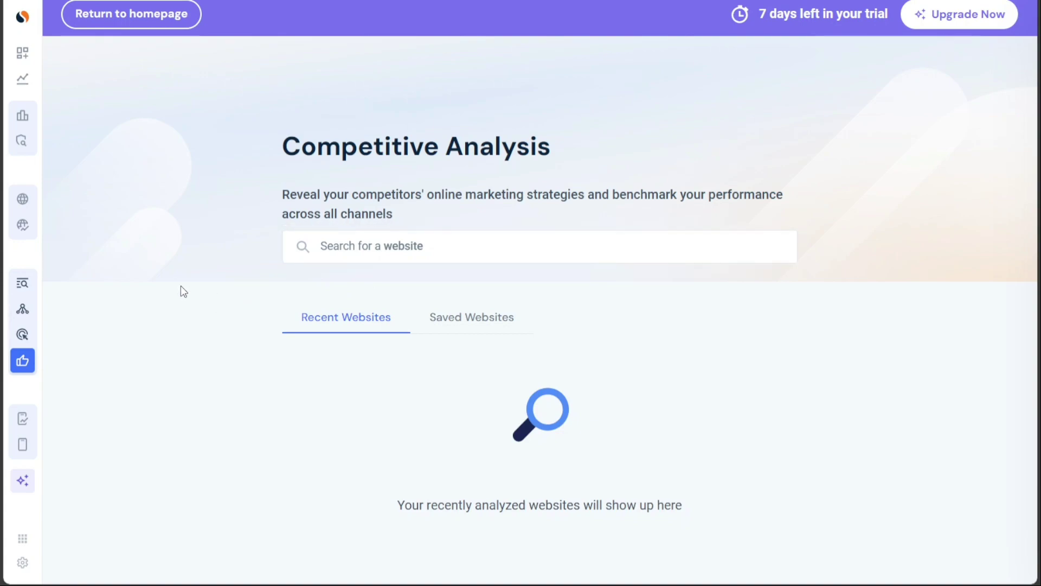
mouse_move(32, 262)
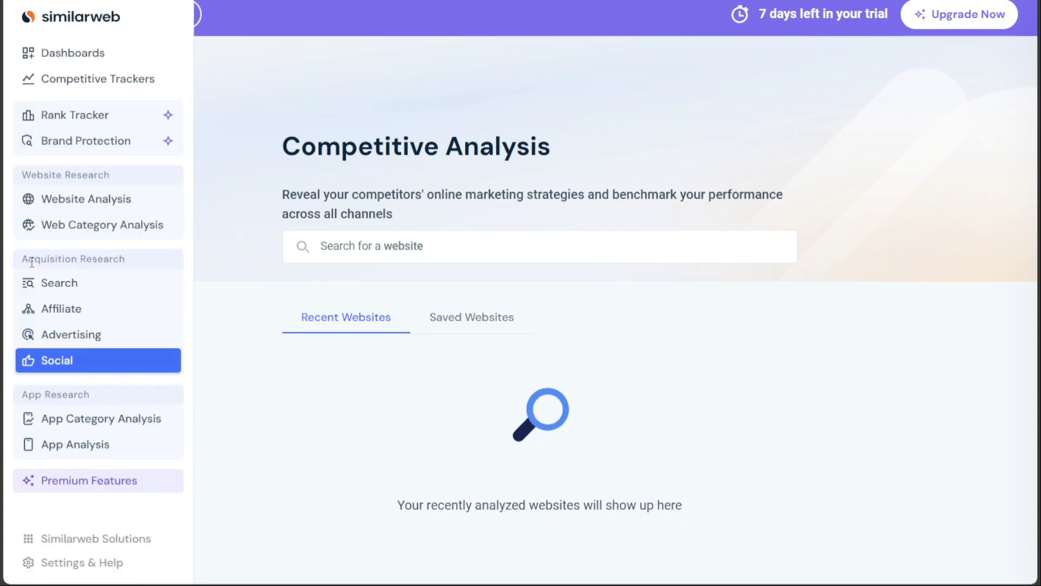
- Open Competitive Trackers and scroll through the Introducing Trackers overview, where no trackers exist yet
click(103, 91)
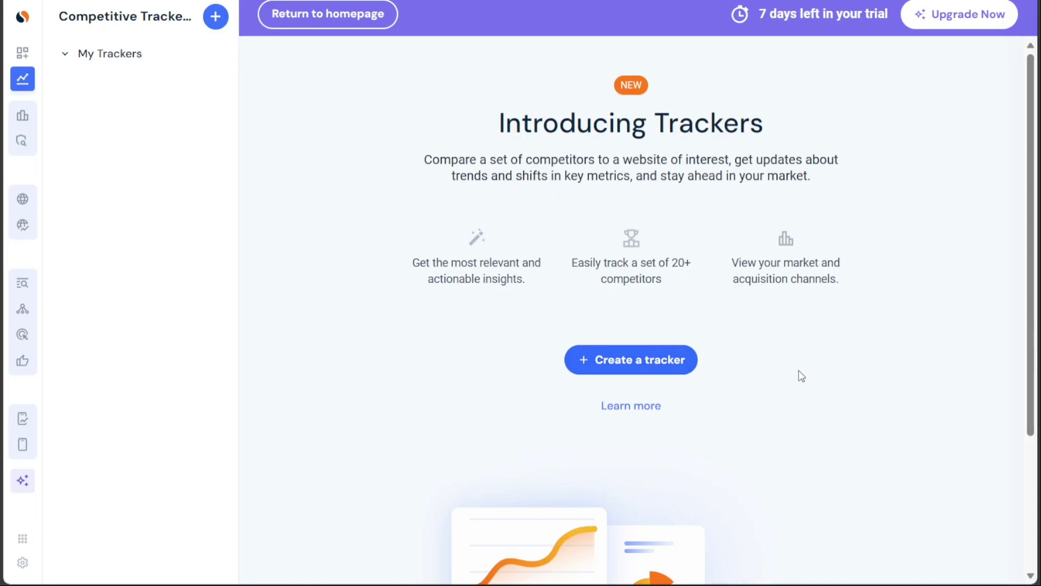
scroll(821, 369, down, 3)
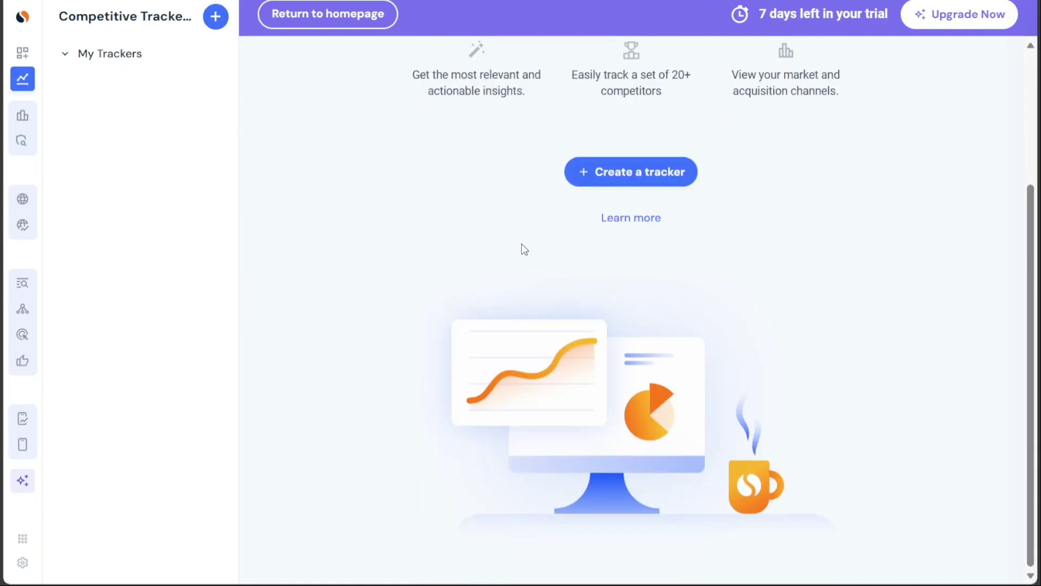
- Open Dashboards and browse templates like Daily Competitive Analysis and Monthly Competitive Overview
click(25, 54)
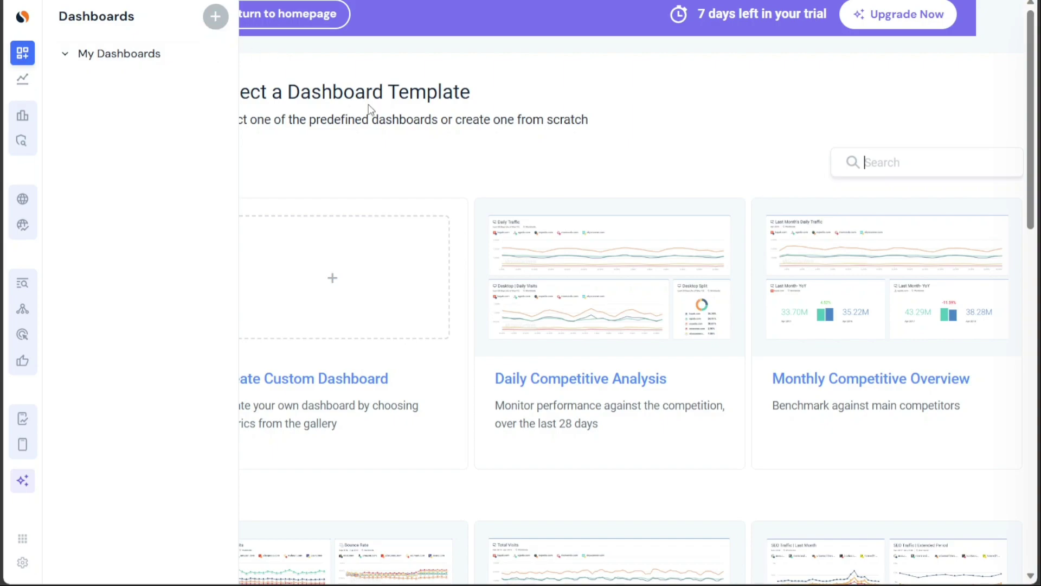
mouse_move(554, 273)
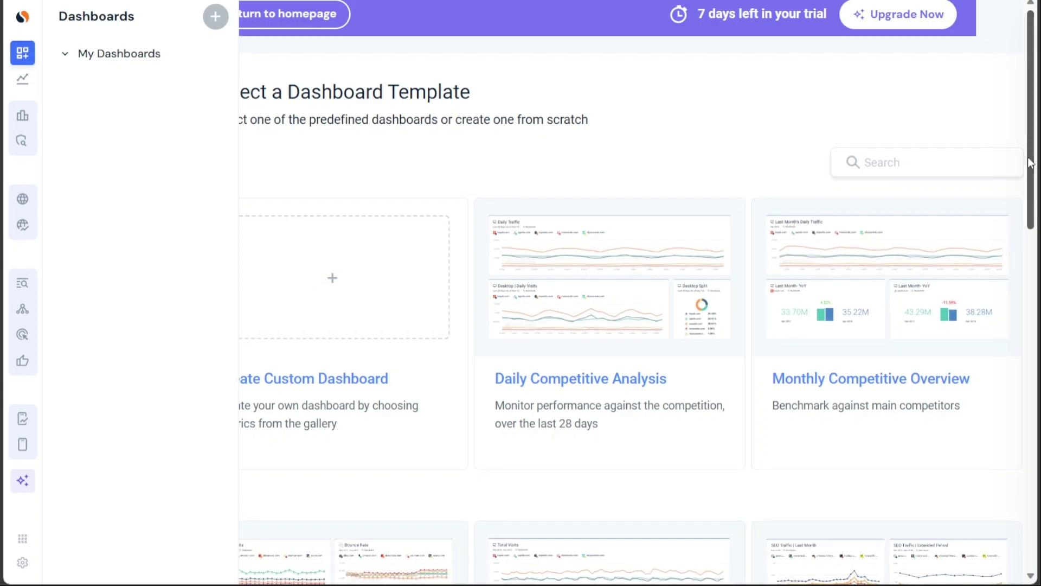
mouse_move(1034, 163)
mouse_down()
mouse_move(1036, 266)
mouse_move(1035, 170)
mouse_up()
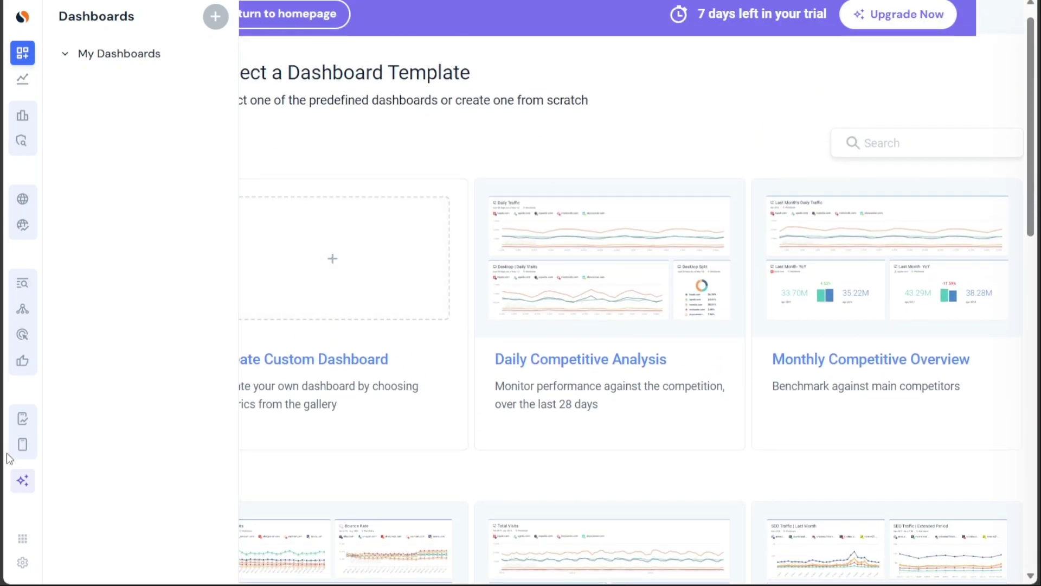
- Browse the Premium Features cards (Market Trends, Weekly Keywords, Country Filter), then return to the top
click(31, 482)
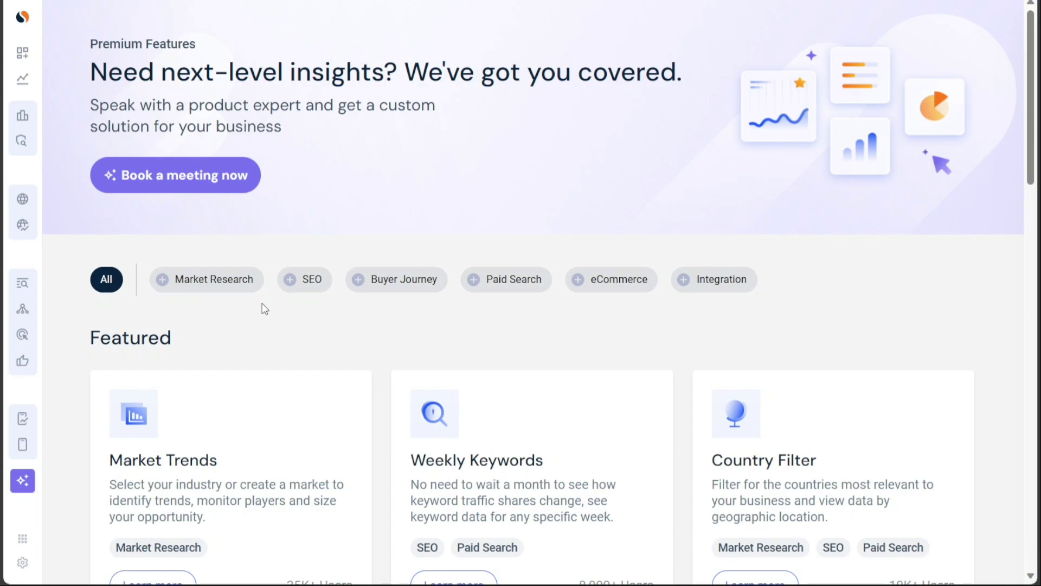
scroll(314, 321, down, 8)
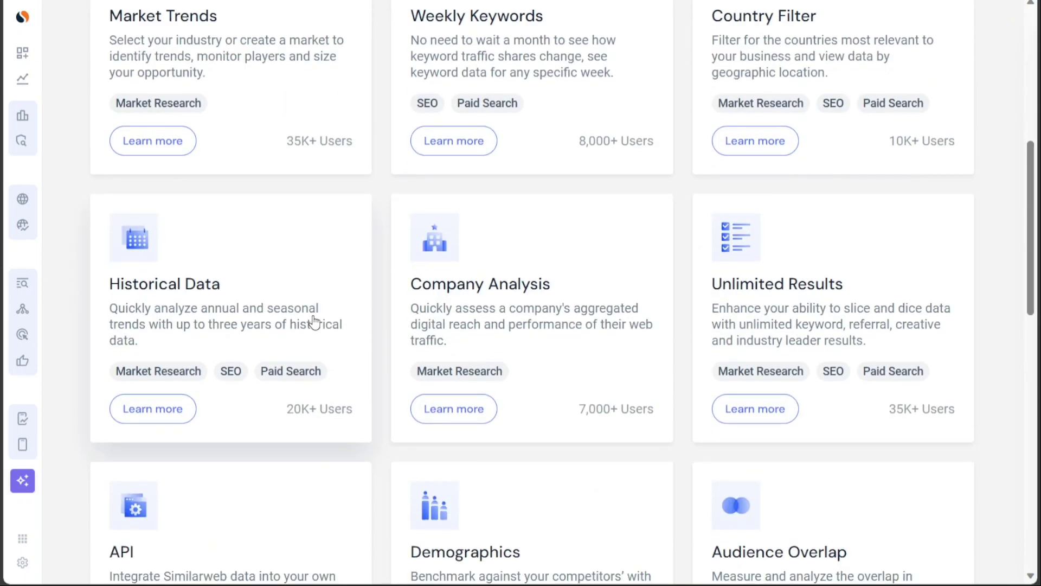
scroll(315, 321, down, 9)
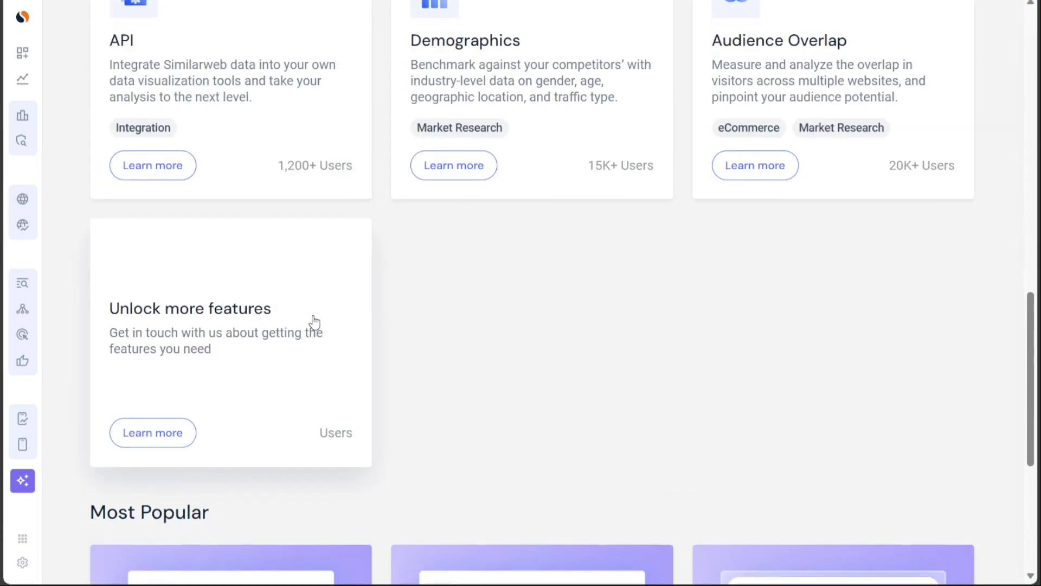
scroll(314, 321, up, 20)
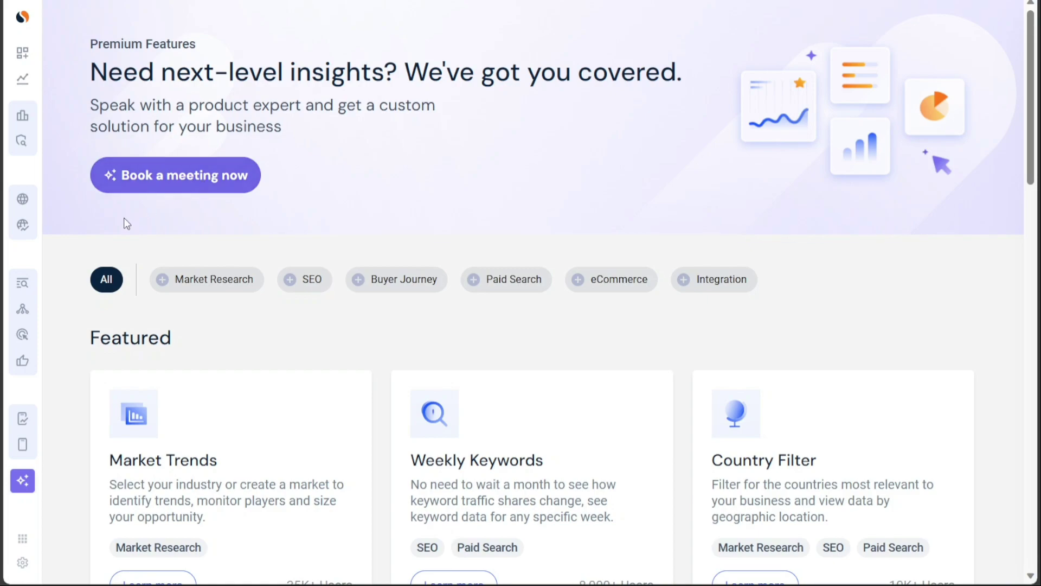
mouse_move(28, 255)
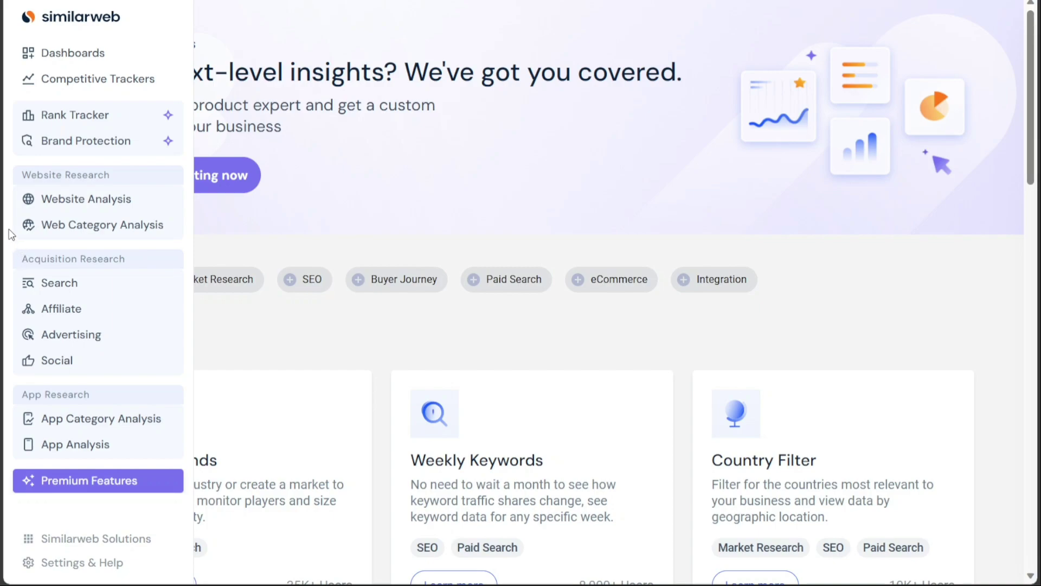
- Paste priceoye.pk into the Website Analysis search box and select its suggestion
click(99, 199)
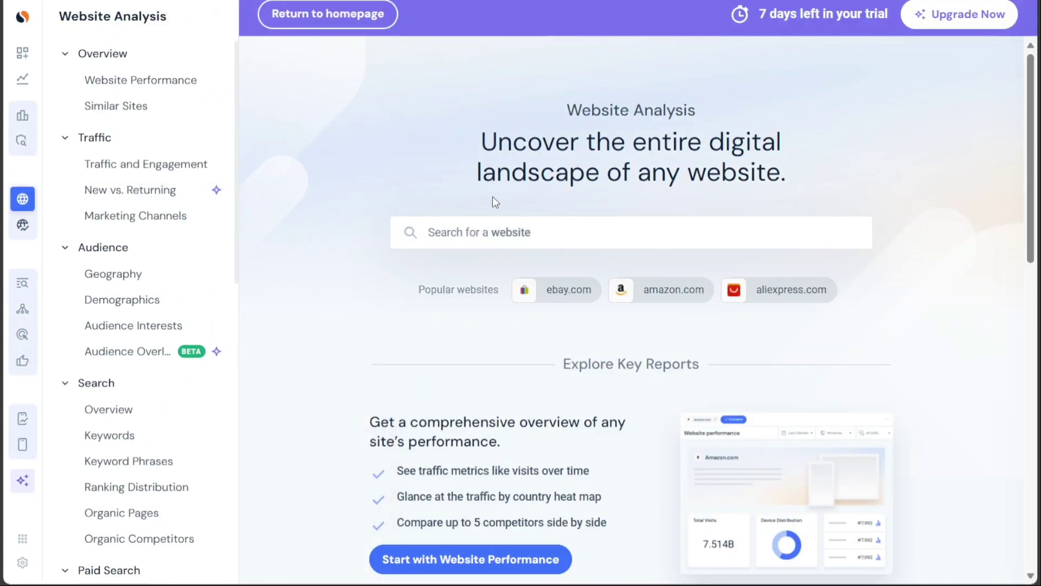
click(484, 234)
click(515, 233)
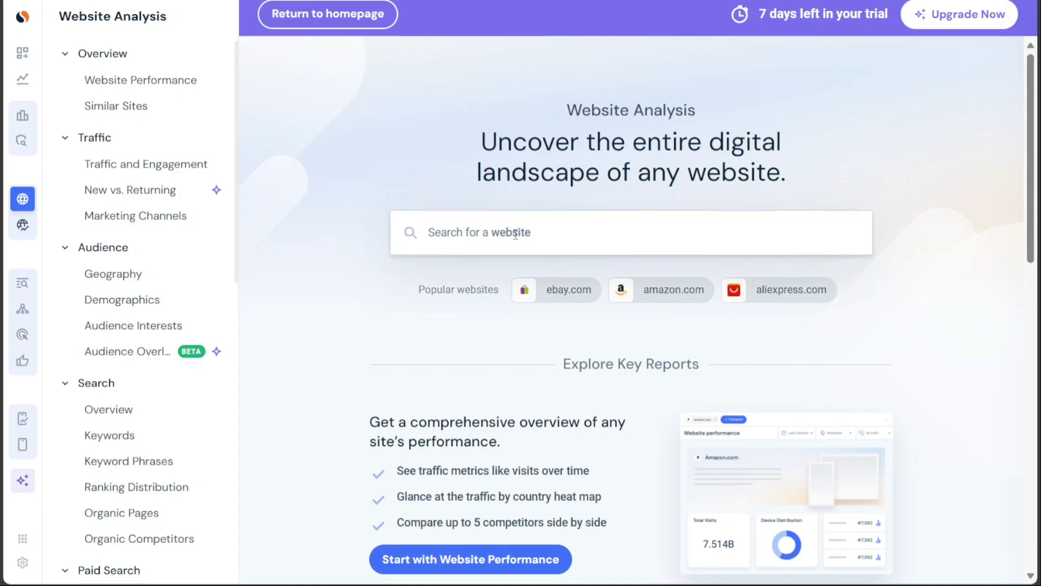
text(priceoye.pk)
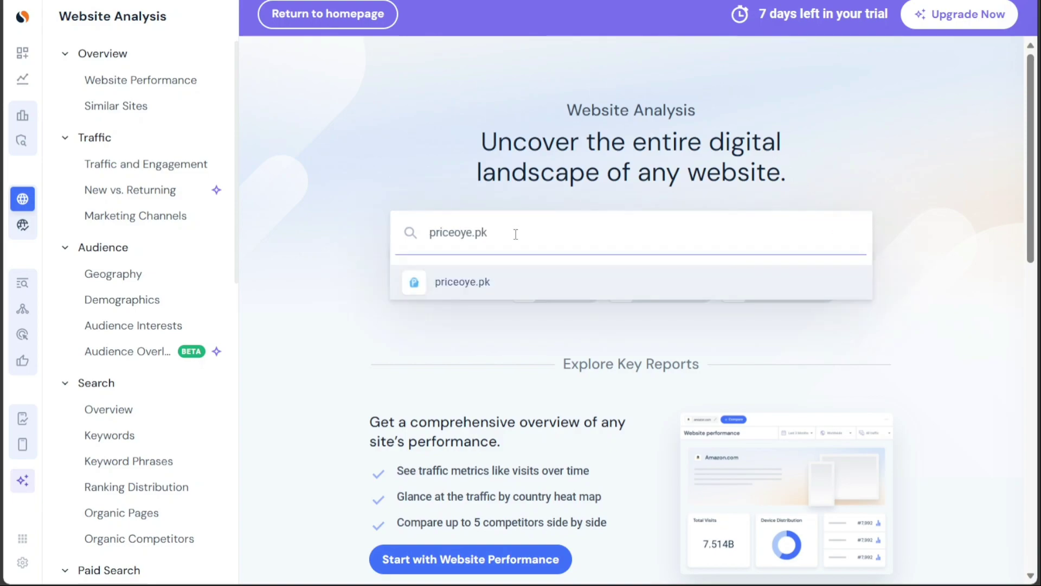
click(452, 279)
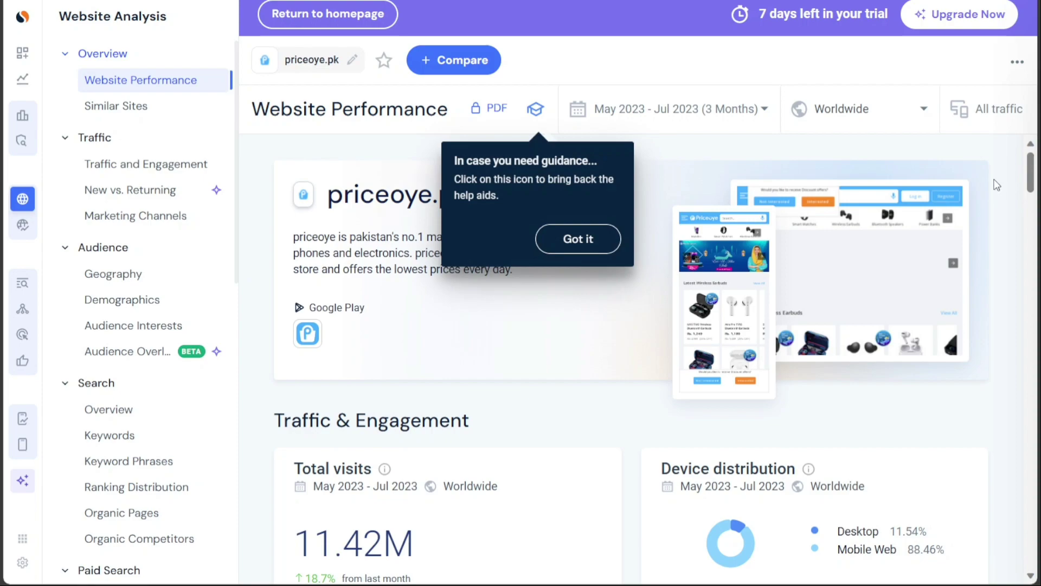
- Dismiss the guidance tip and scroll to priceoye.pk's ranks and 88.46% Mobile Web share
click(570, 237)
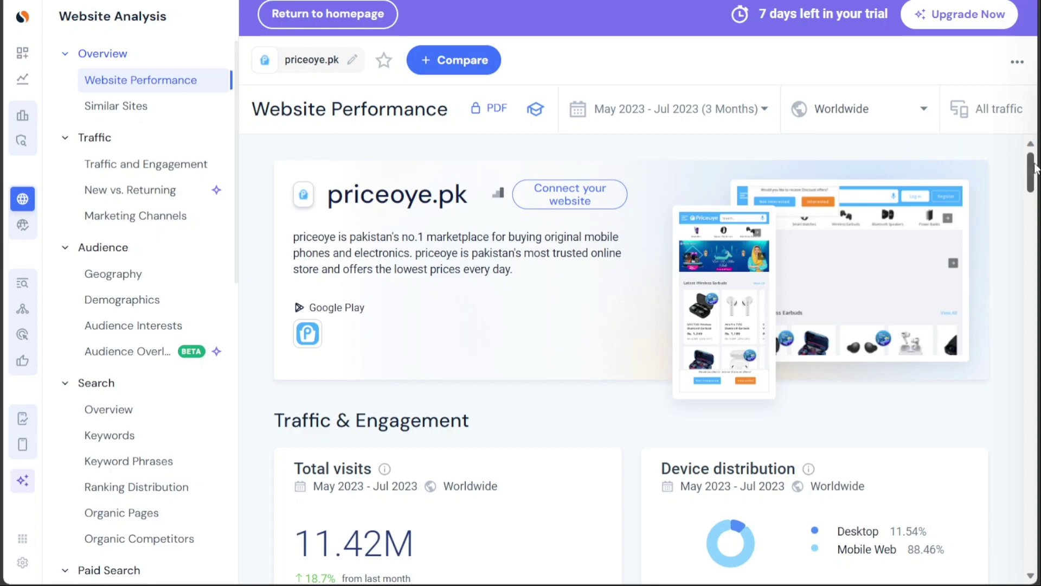
drag(1033, 172, 1034, 194)
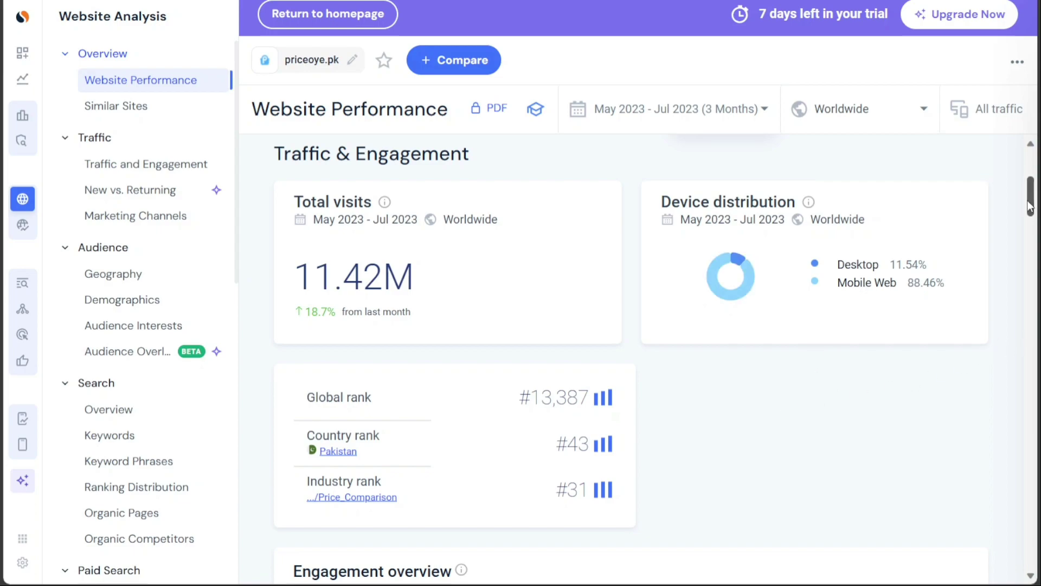
- Scroll through engagement and monthly visits charts down to Geography, where Pakistan leads at 92.52%
drag(1031, 207, 1034, 238)
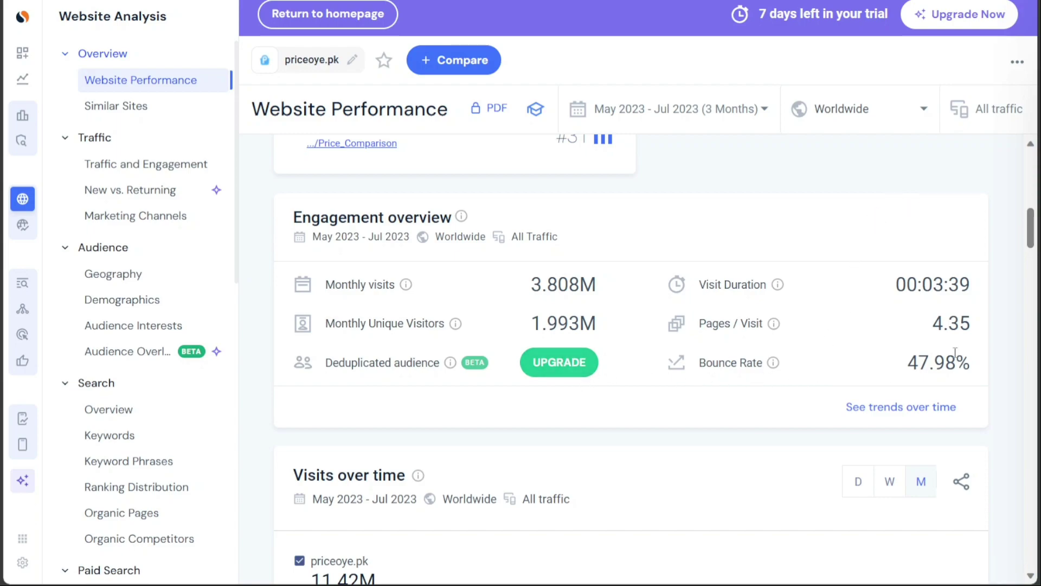
drag(1027, 238, 1032, 271)
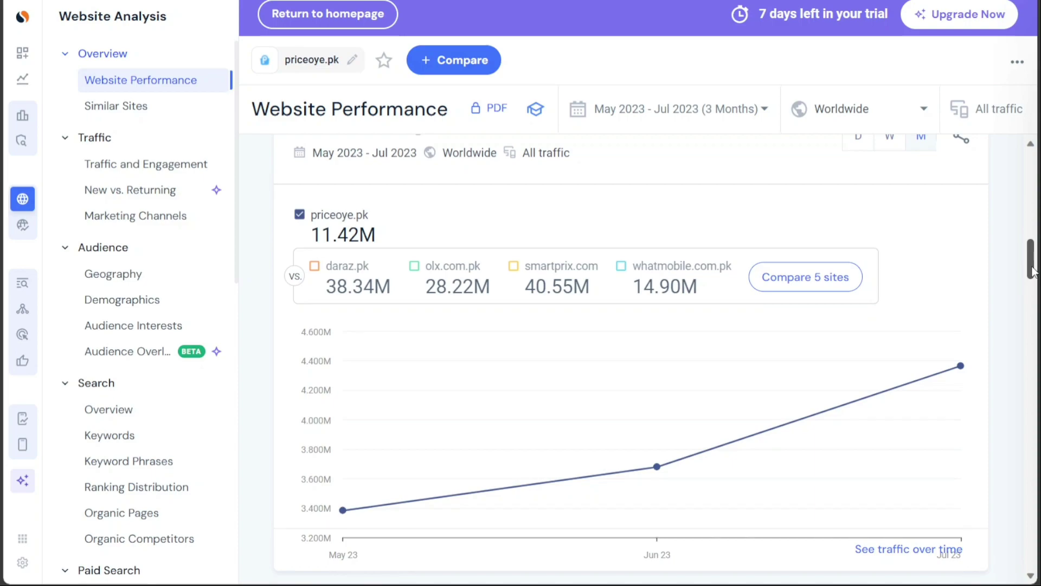
drag(1033, 271, 1031, 269)
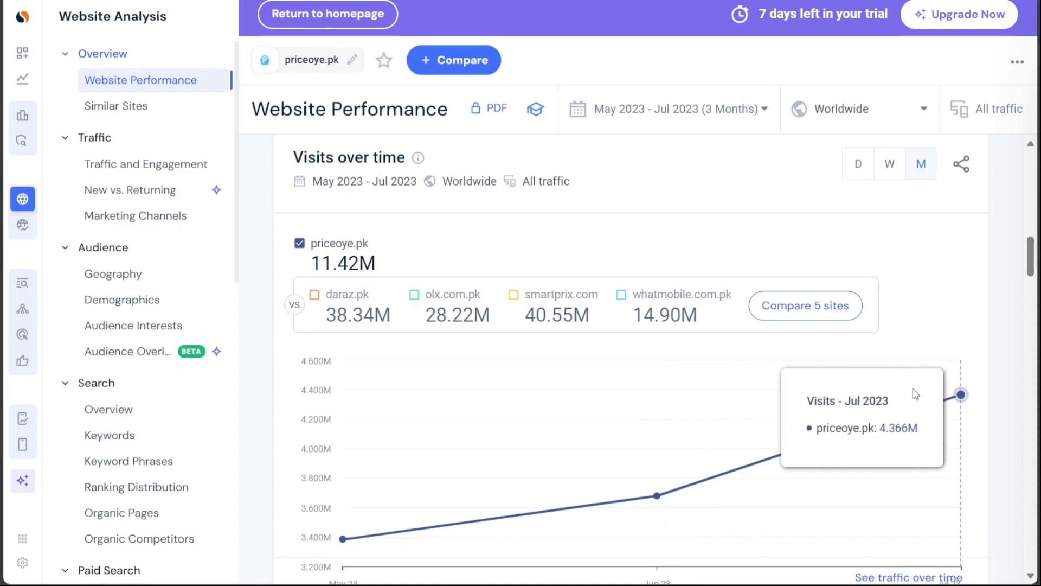
mouse_move(648, 502)
mouse_move(841, 410)
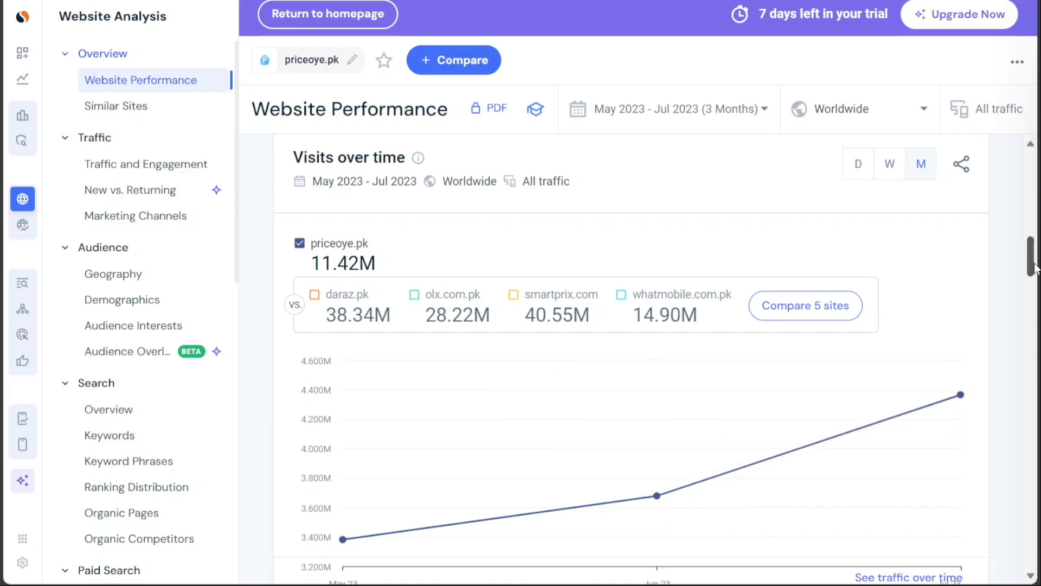
drag(1032, 270, 1035, 310)
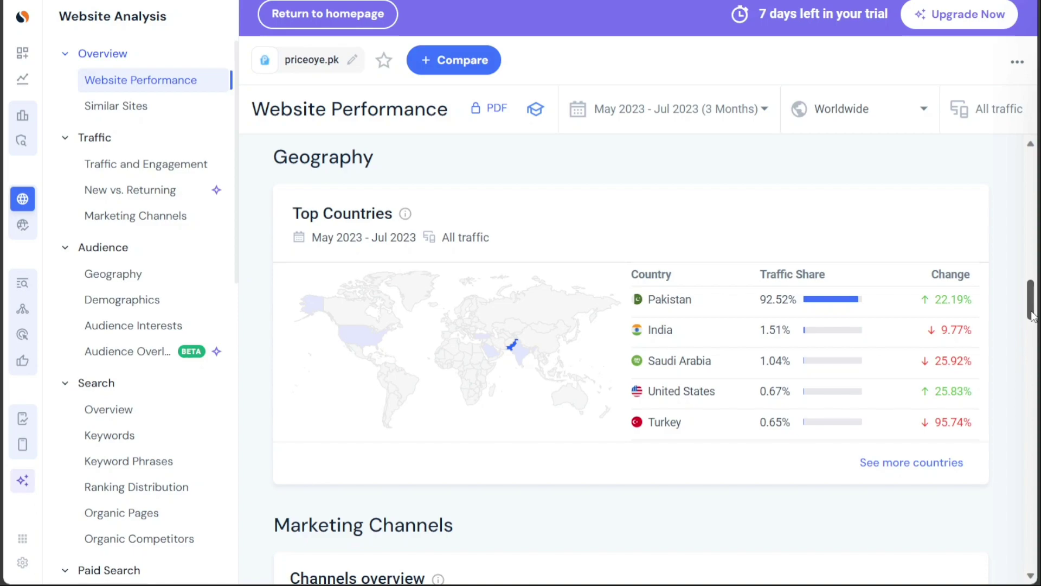
- Read the Channels overview tooltips: Organic search 68.41%, Direct 25.01%, Social 4.40%
drag(1032, 316, 1032, 318)
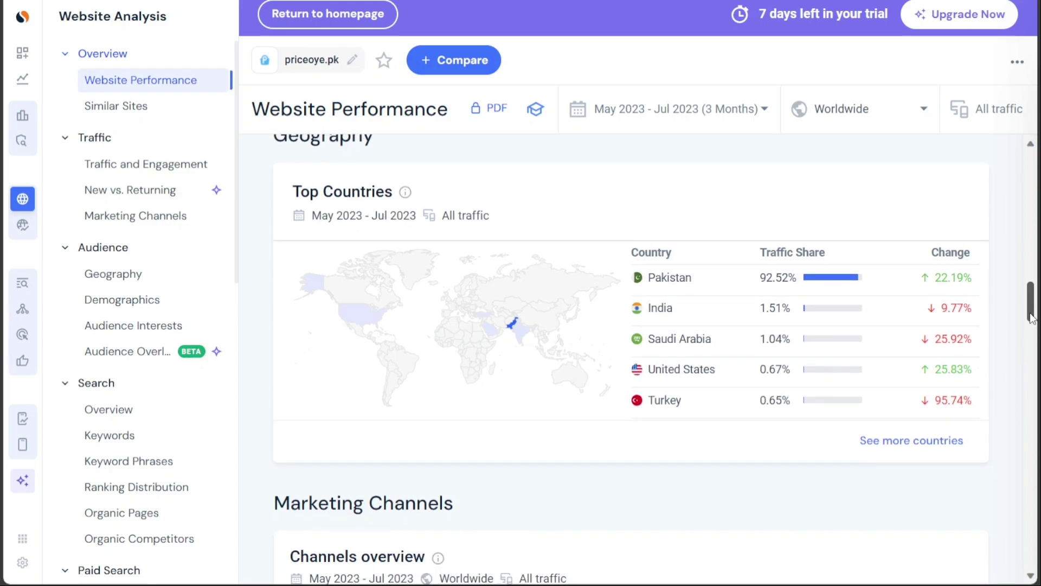
drag(1032, 317, 1033, 347)
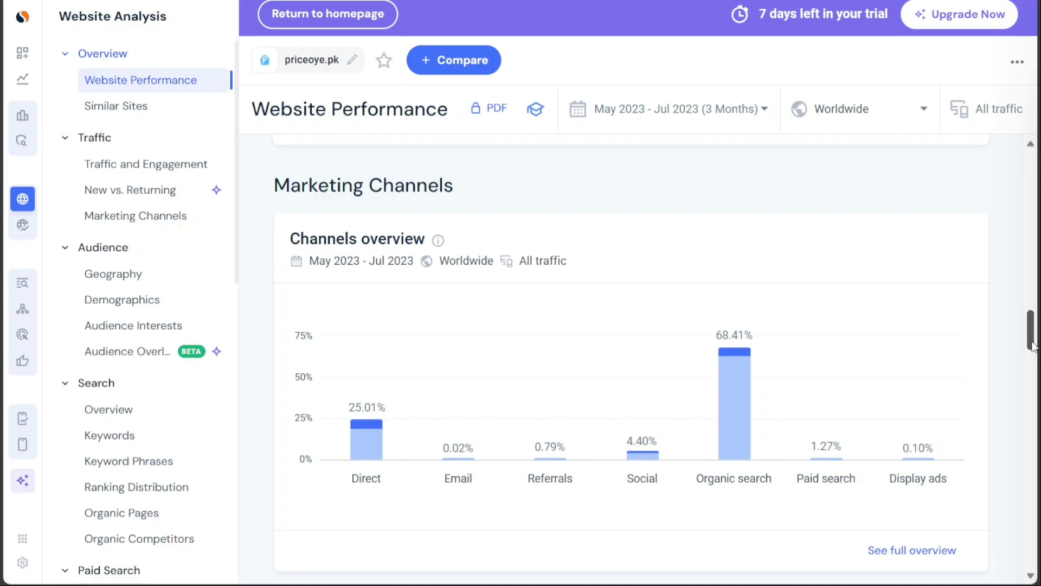
mouse_move(719, 447)
drag(1032, 339, 1032, 343)
mouse_move(466, 412)
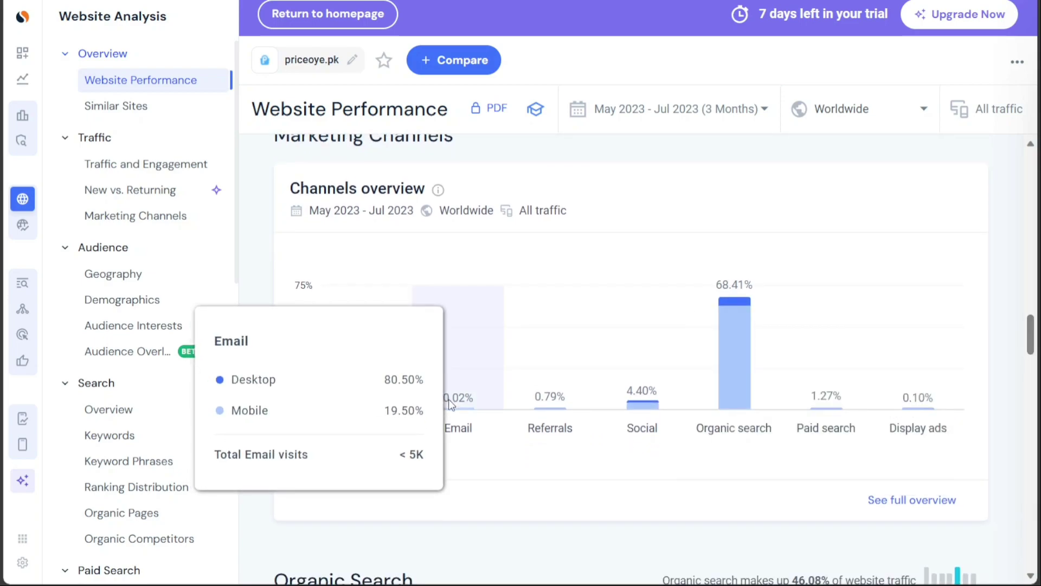
mouse_move(726, 388)
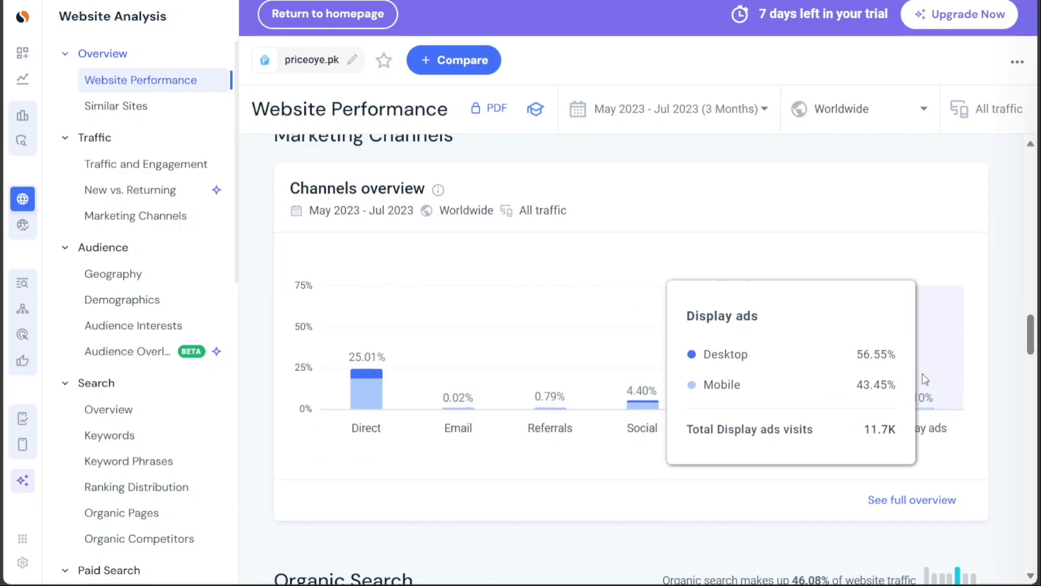
scroll(252, 302, up, 1)
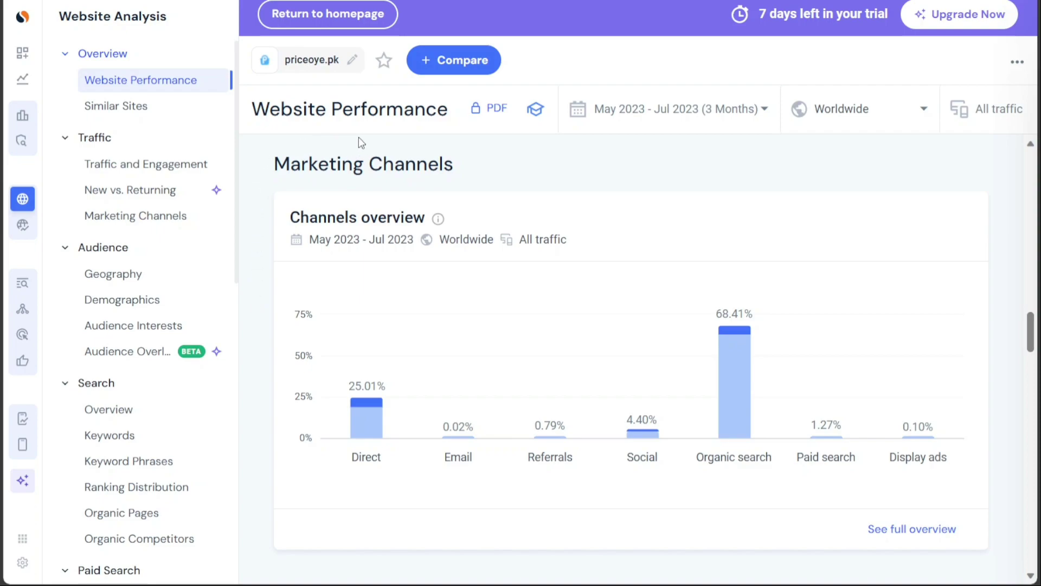
- Add daraz.pk from Similar Sites as the comparison site for priceoye.pk
click(461, 66)
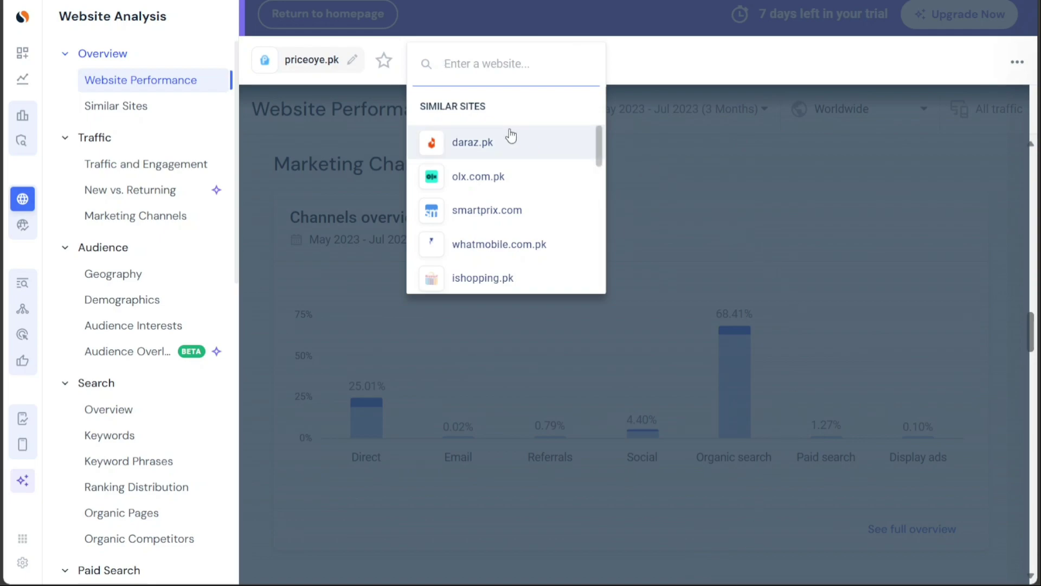
click(468, 145)
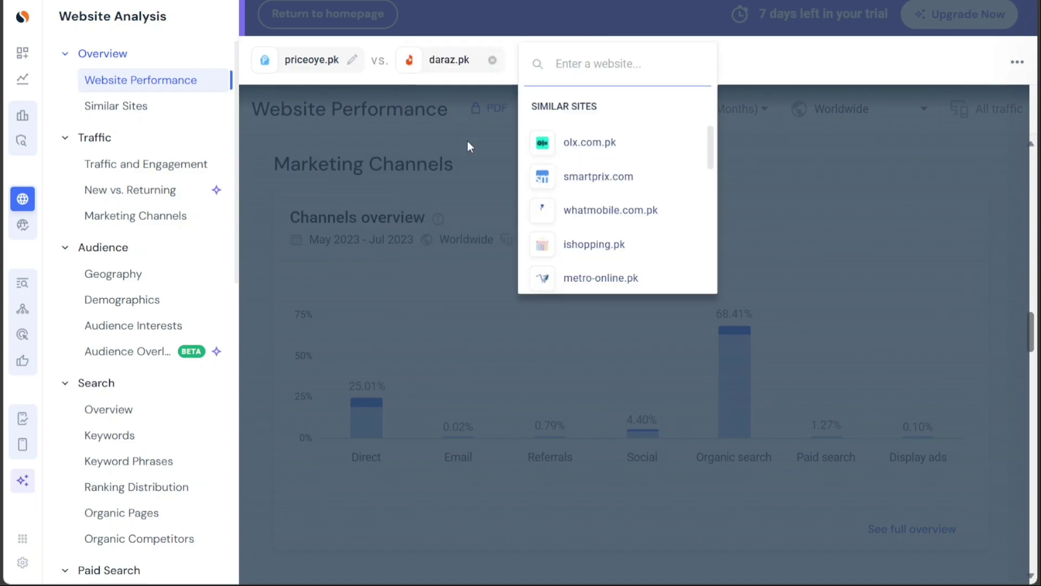
click(780, 71)
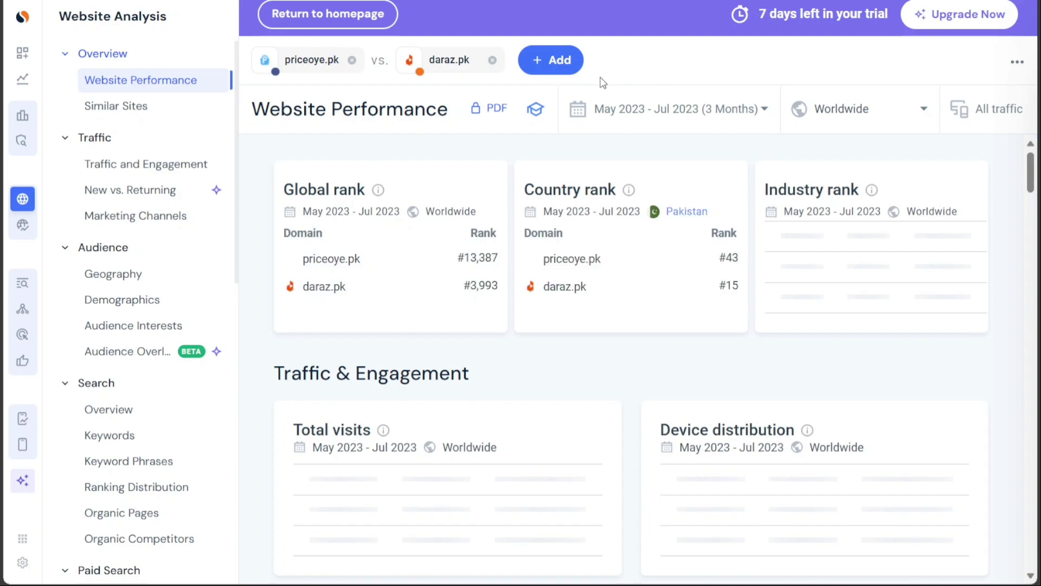
- Skip the time-frame tip and scroll the comparison to Geography, adding no further sites
click(555, 67)
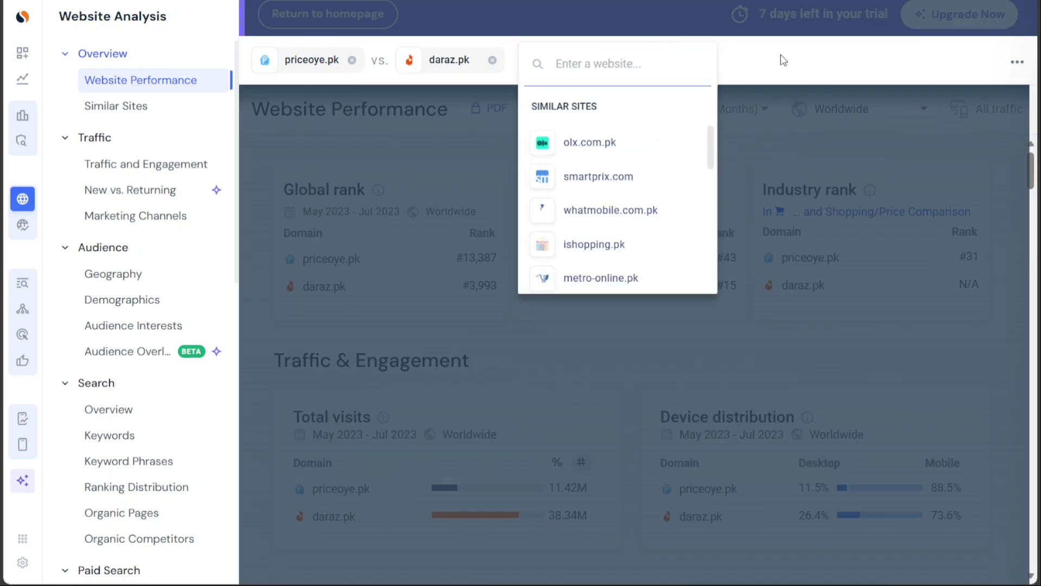
click(794, 65)
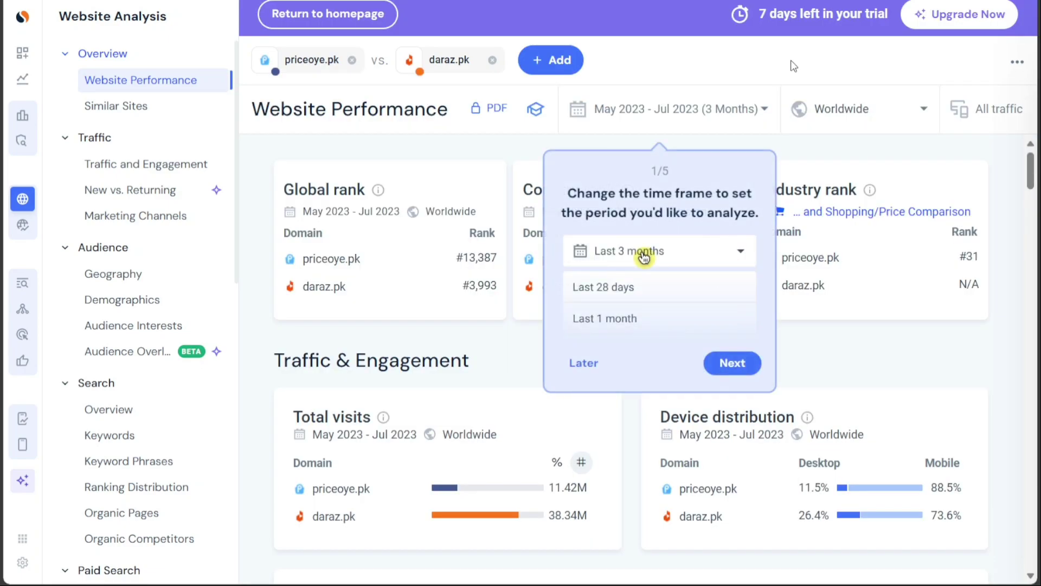
click(585, 363)
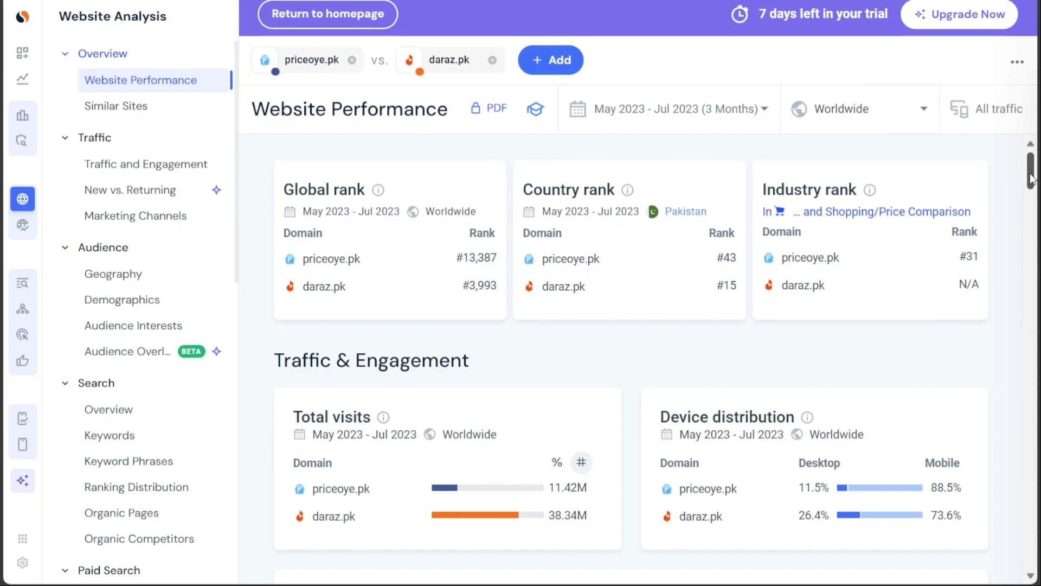
drag(1030, 179, 1029, 287)
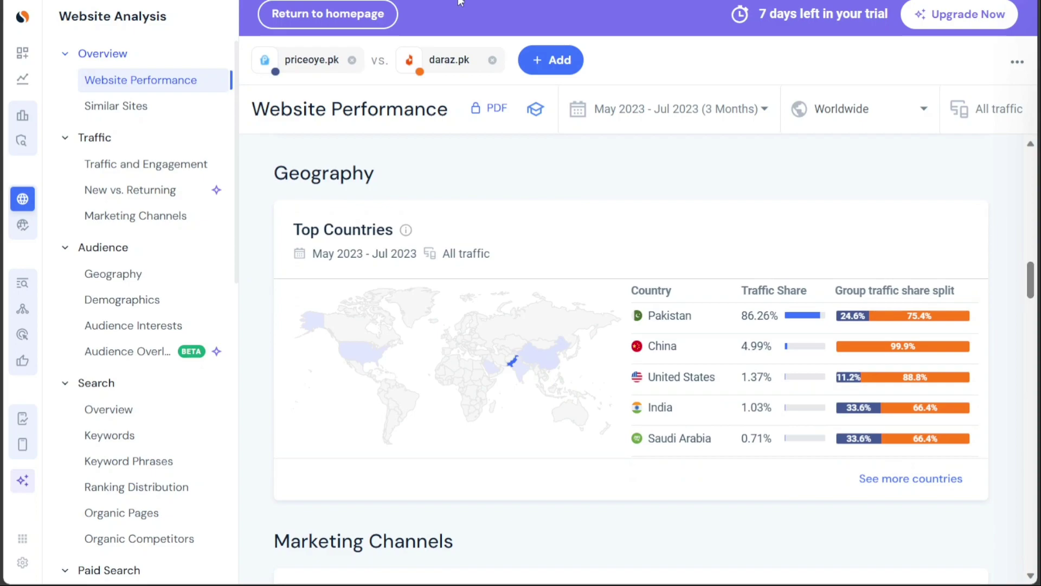
click(557, 65)
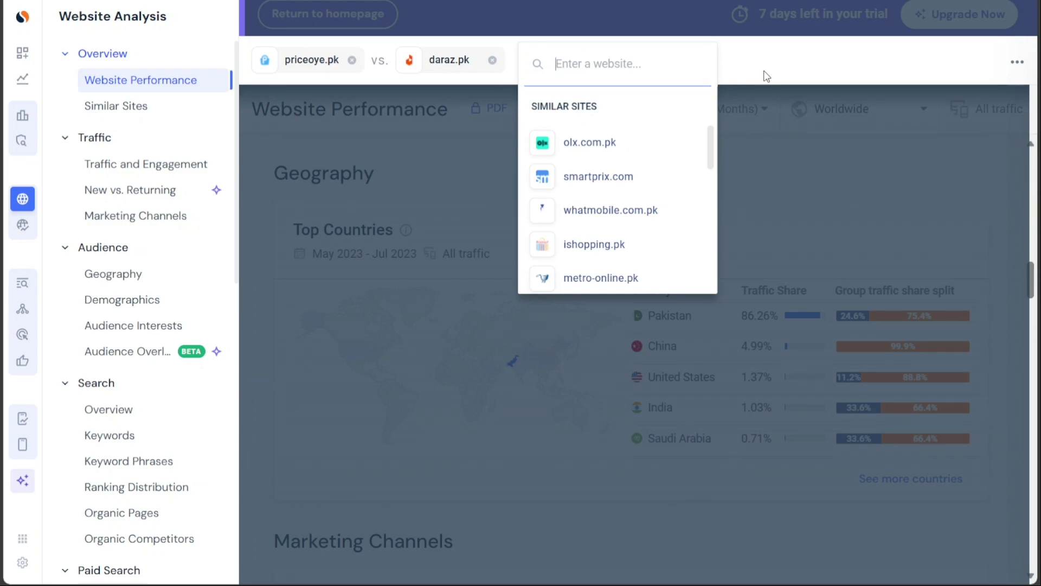
click(766, 75)
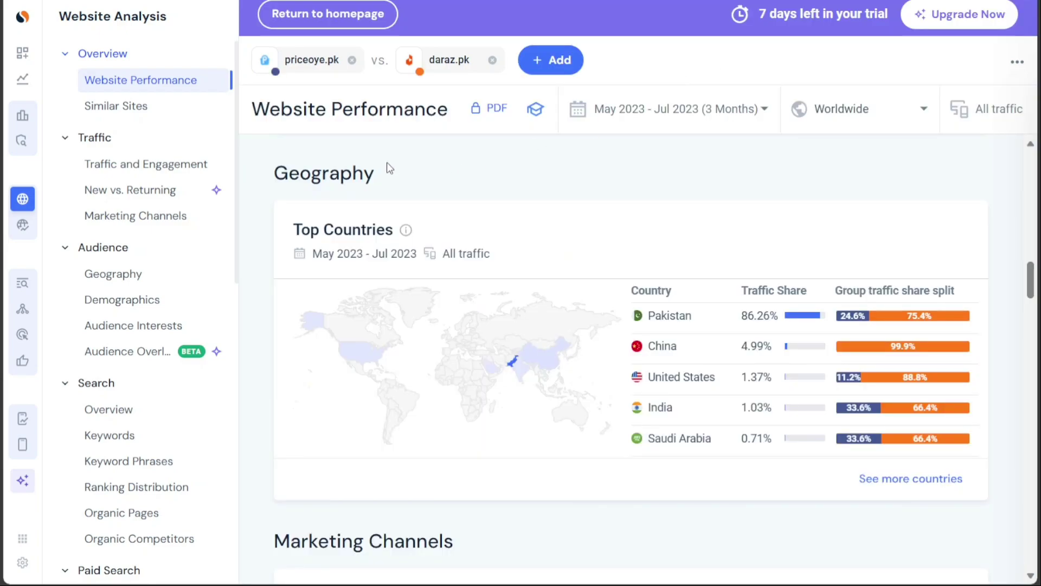
- Go back to the Dashboards page from the sidebar
click(23, 60)
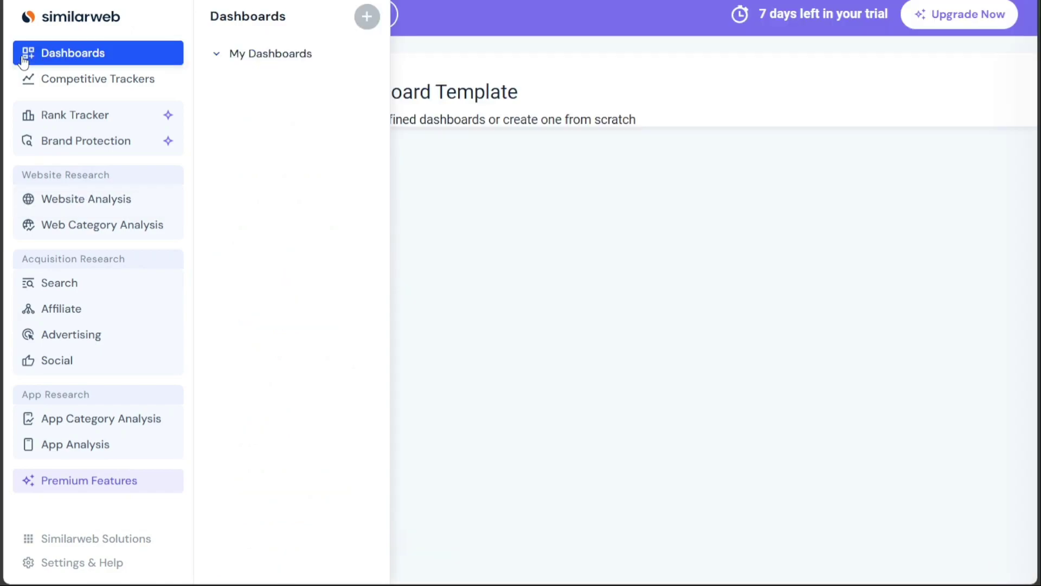